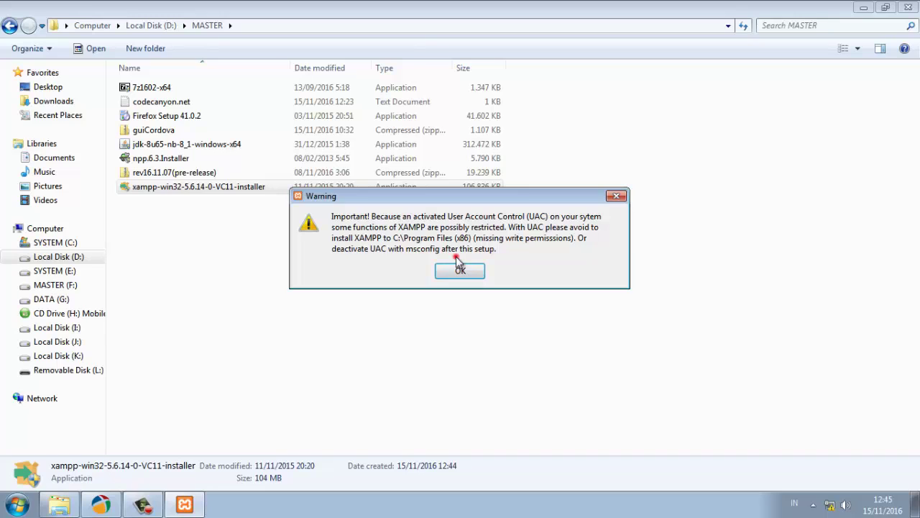
Deselect the FileZilla FTP Server, Mercury Mail Server and Tomcat components in XAMPP setup
{"action": "left_click", "coordinate": [460, 275]}
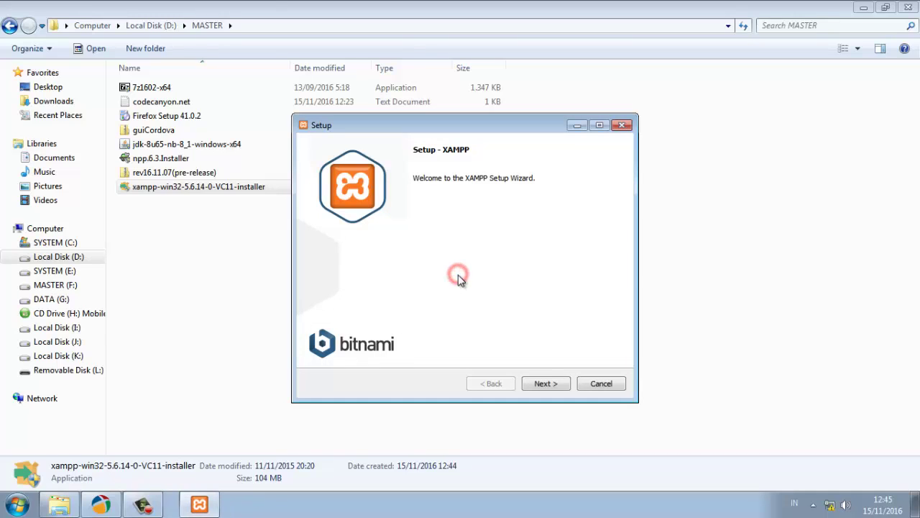
{"action": "left_click", "coordinate": [548, 388]}
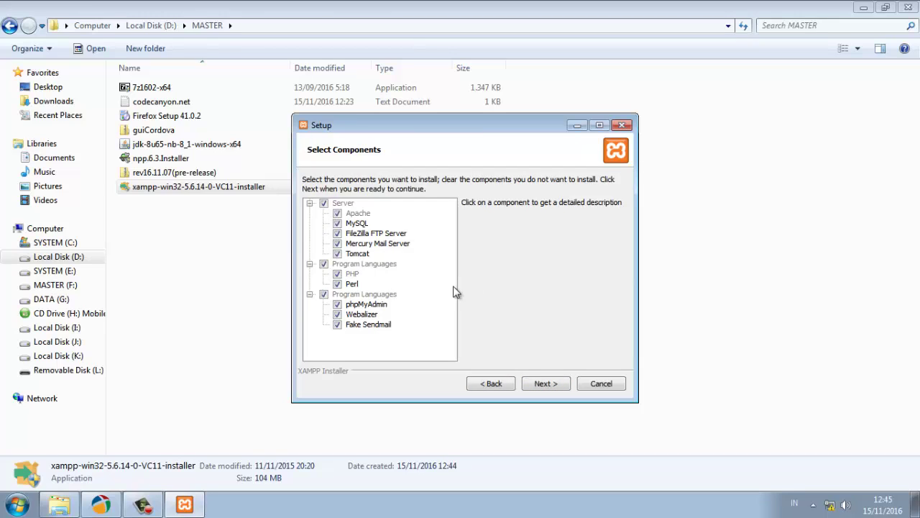
{"action": "left_click", "coordinate": [337, 233]}
{"action": "left_click", "coordinate": [338, 243]}
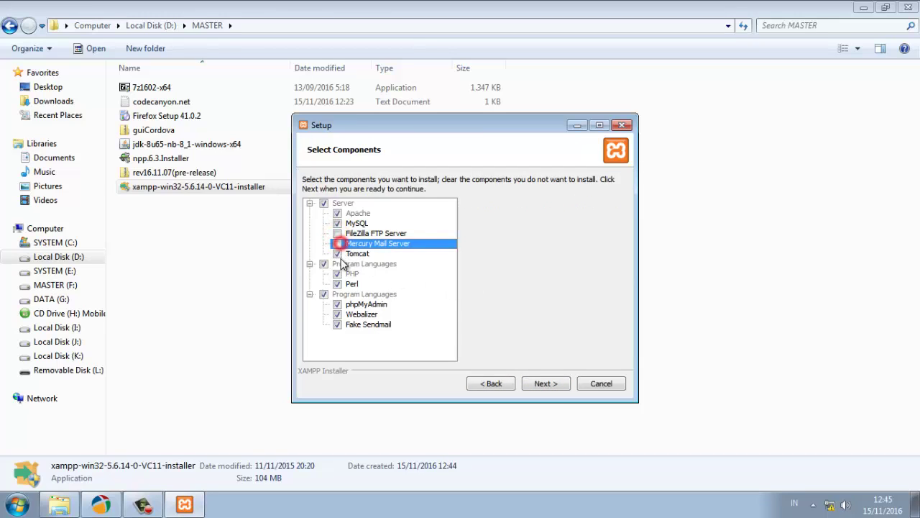
{"action": "left_click", "coordinate": [337, 253]}
{"action": "left_click", "coordinate": [366, 212]}
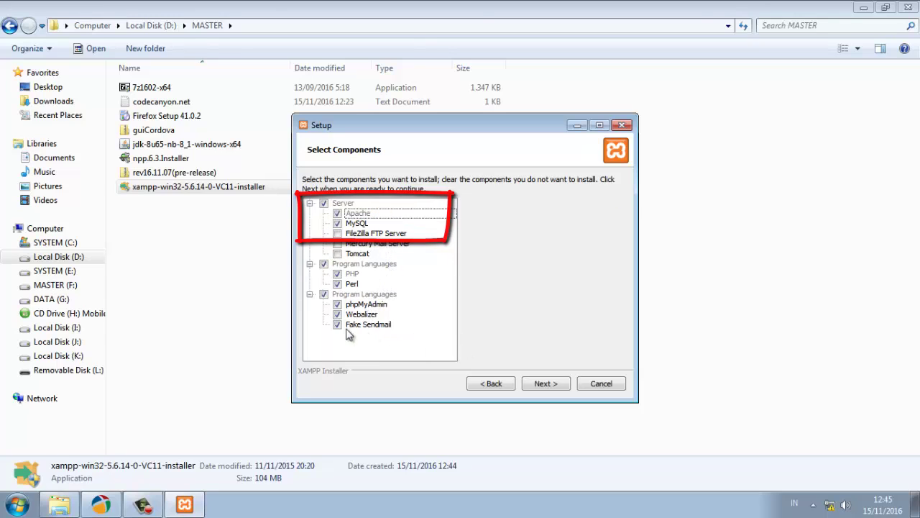
{"action": "left_click", "coordinate": [546, 383]}
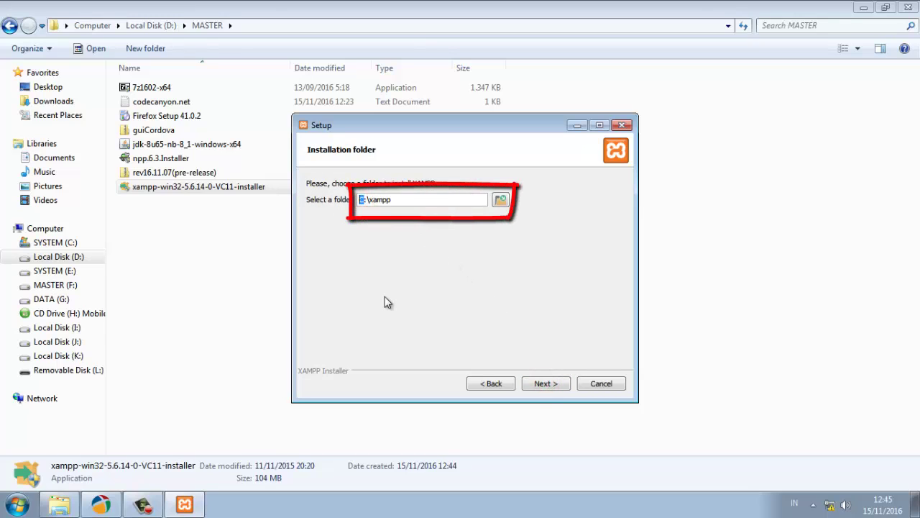
Install XAMPP to d:\xampp with 'Learn more about Bitnami' unchecked
{"action": "double_click", "coordinate": [404, 201]}
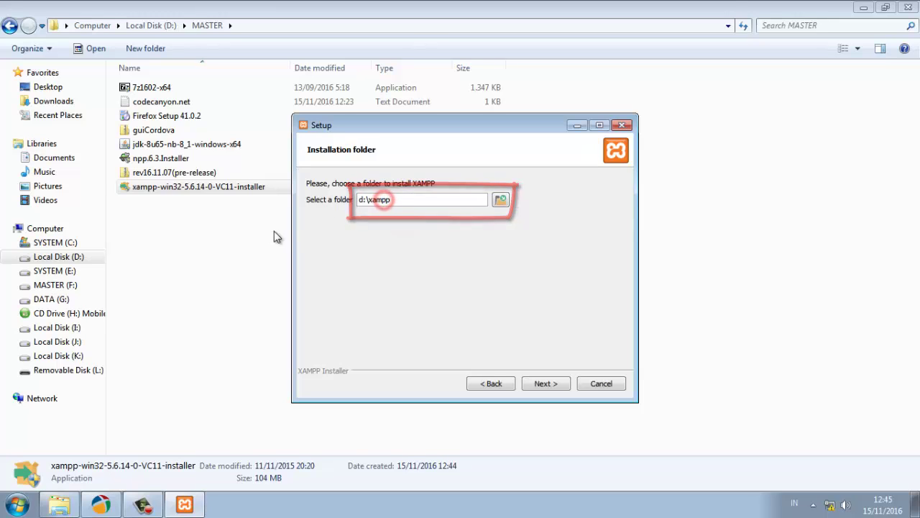
{"action": "left_click", "coordinate": [595, 458]}
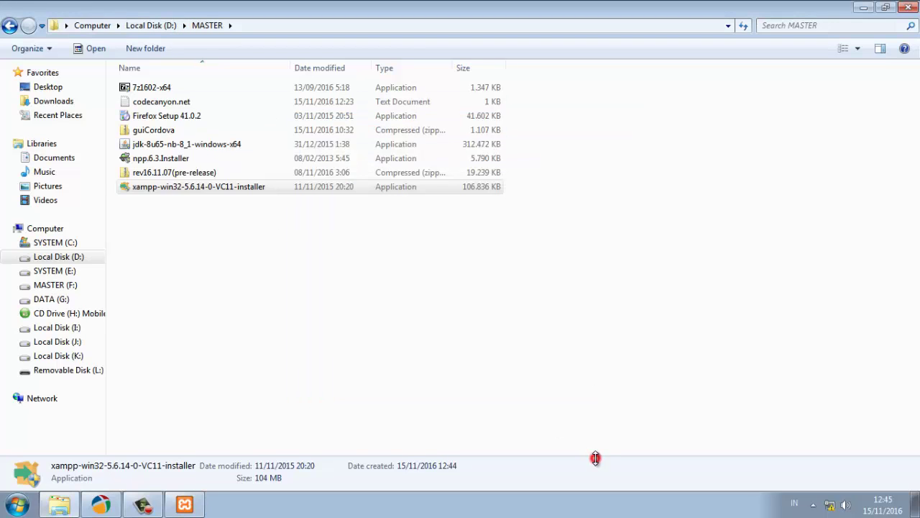
{"action": "left_click", "coordinate": [184, 504]}
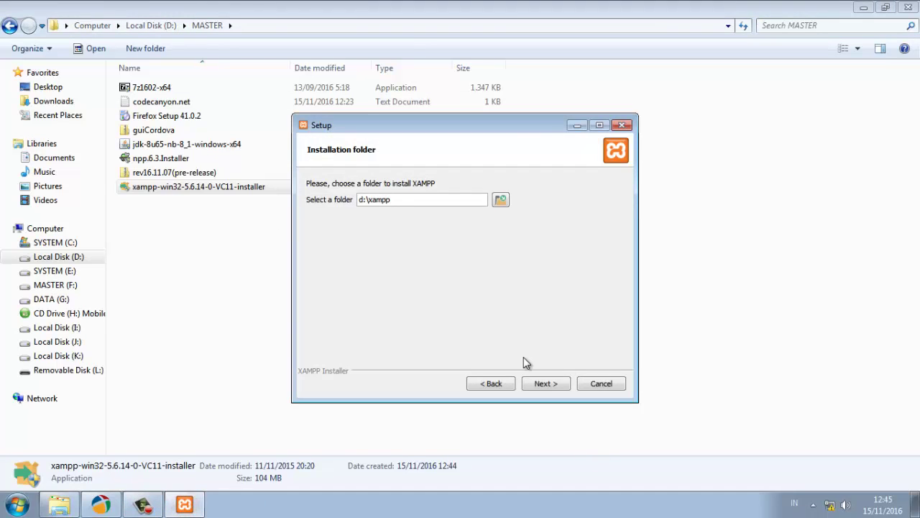
{"action": "left_click", "coordinate": [542, 384]}
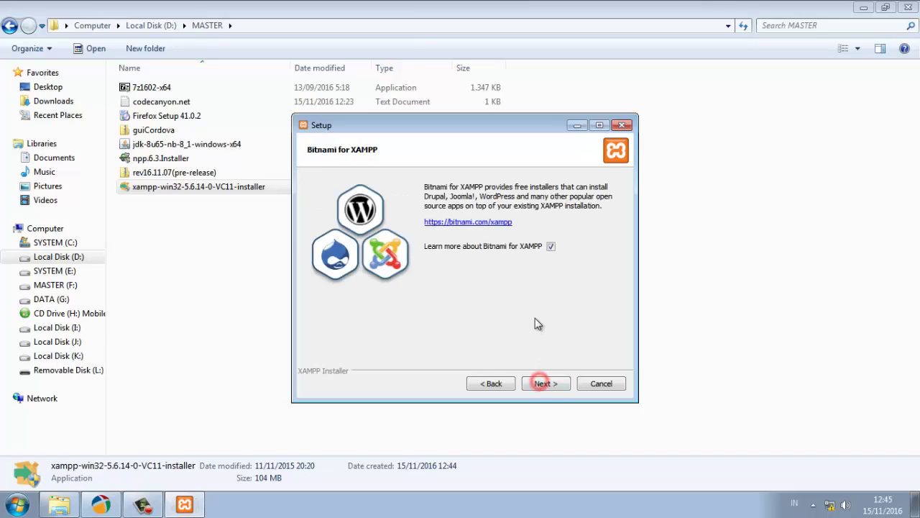
{"action": "left_click", "coordinate": [550, 247]}
{"action": "left_click", "coordinate": [543, 383]}
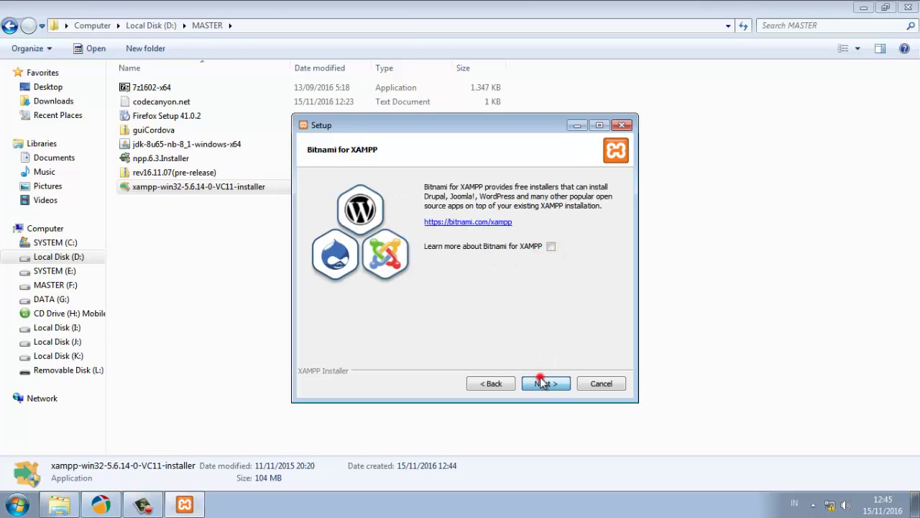
{"action": "left_click", "coordinate": [548, 385]}
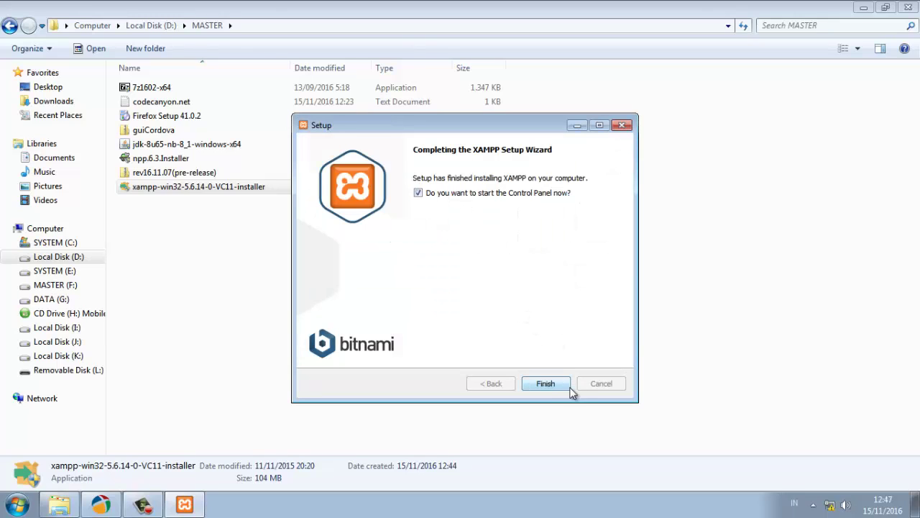
Finish setup, then quit the Control Panel that reports Apache's port 443 conflict
{"action": "left_click", "coordinate": [545, 383]}
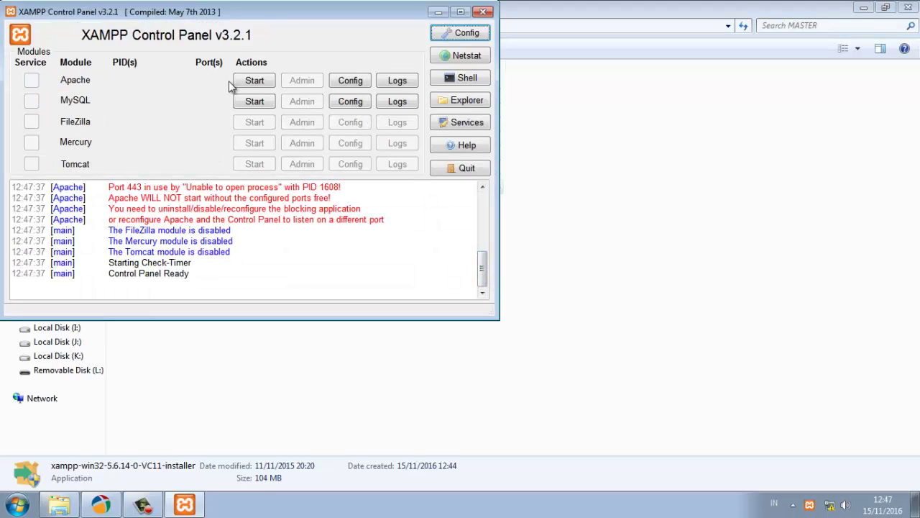
{"action": "left_click_drag", "start_coordinate": [224, 20], "coordinate": [534, 89]}
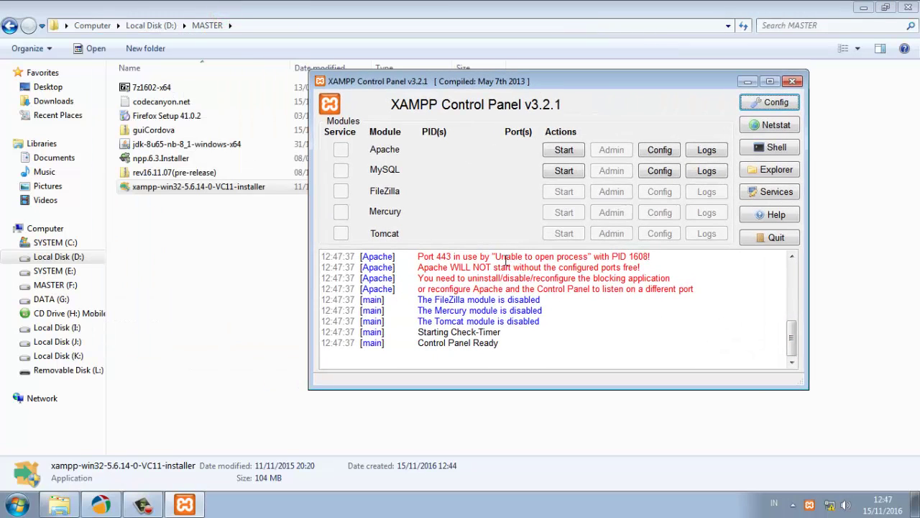
{"action": "left_click_drag", "start_coordinate": [506, 260], "coordinate": [540, 263]}
{"action": "left_click", "coordinate": [537, 280]}
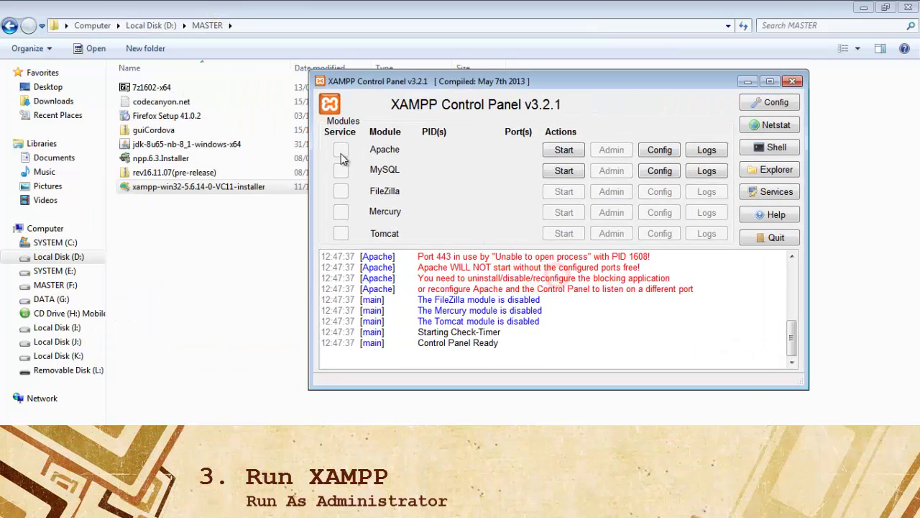
{"action": "left_click", "coordinate": [776, 238]}
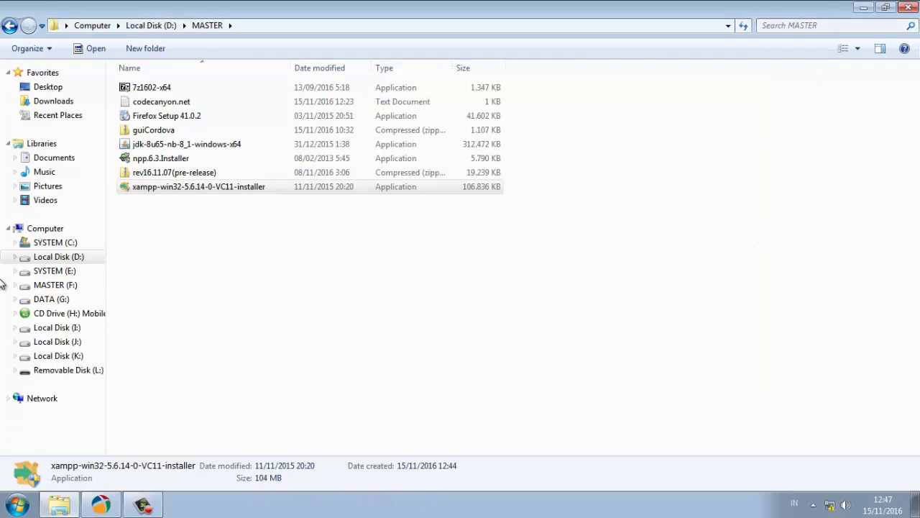
Run xampp-control.exe from D:\xampp as administrator
{"action": "left_click", "coordinate": [96, 256]}
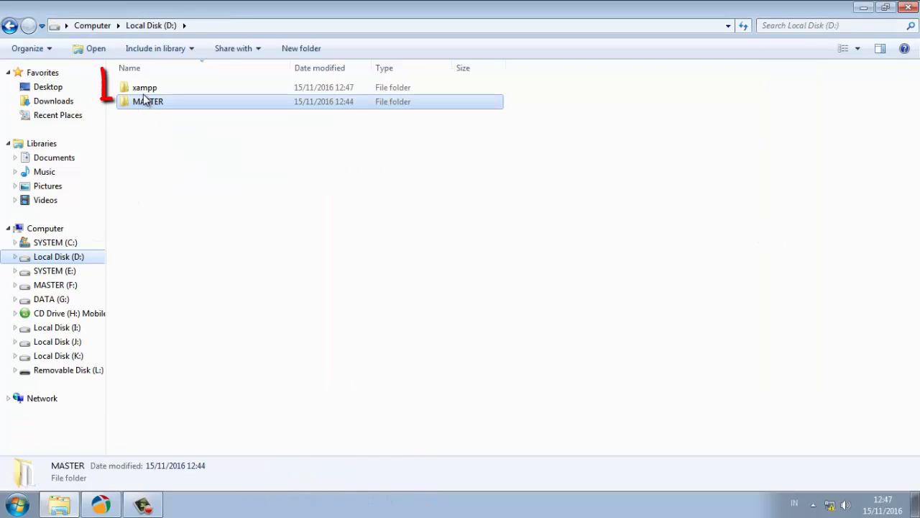
{"action": "double_click", "coordinate": [144, 88]}
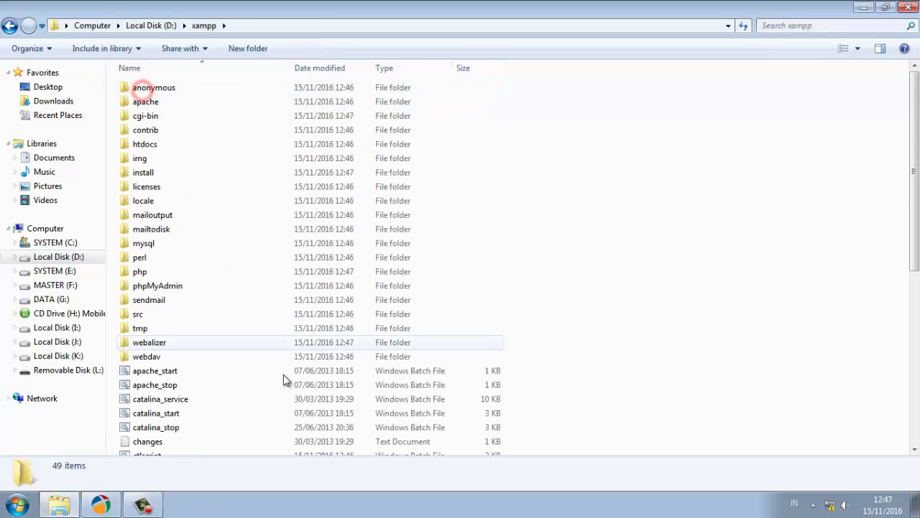
{"action": "scroll", "coordinate": [287, 388], "scroll_direction": "down", "scroll_amount": 7}
{"action": "left_click", "coordinate": [164, 422]}
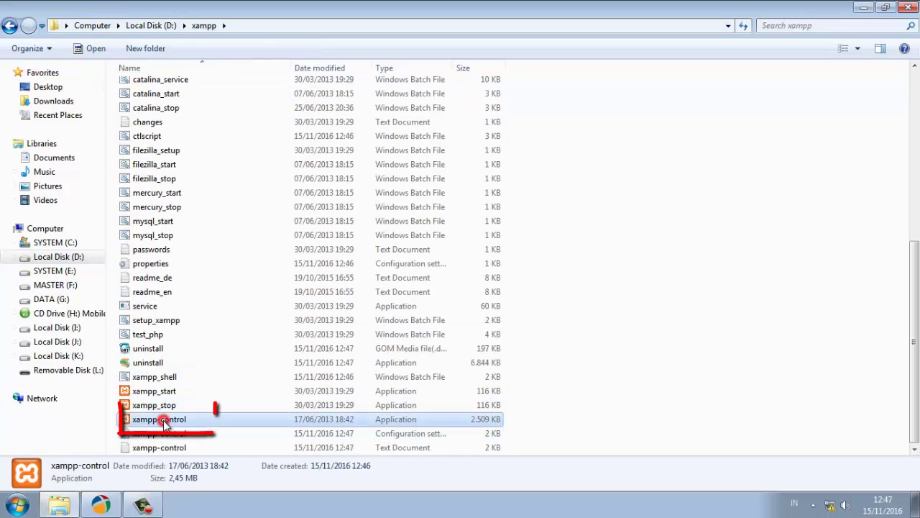
{"action": "right_click", "coordinate": [164, 423]}
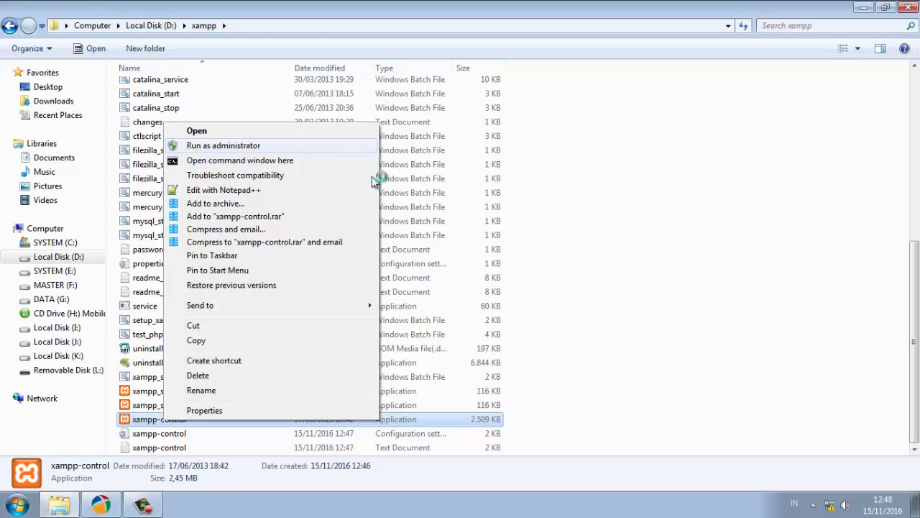
{"action": "left_click", "coordinate": [223, 146]}
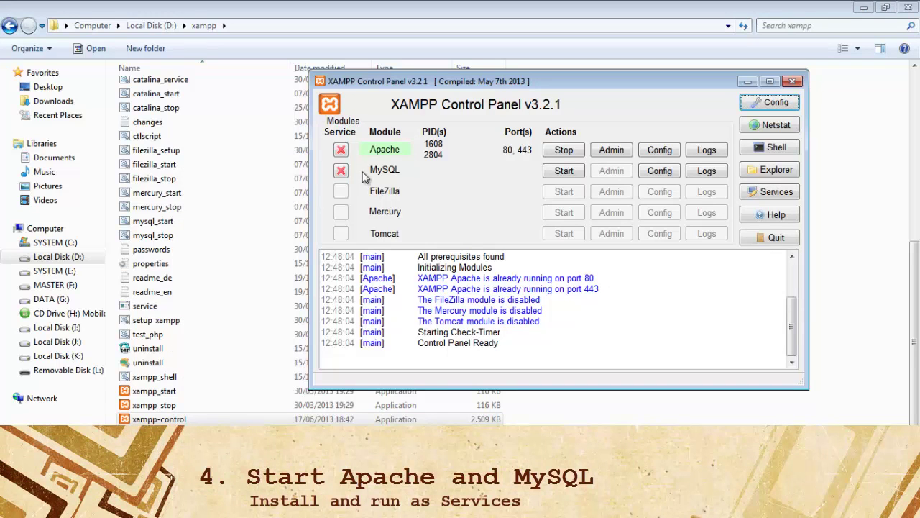
Stop the running Apache, then install Apache and MySQL as Windows services
{"action": "left_click", "coordinate": [341, 151]}
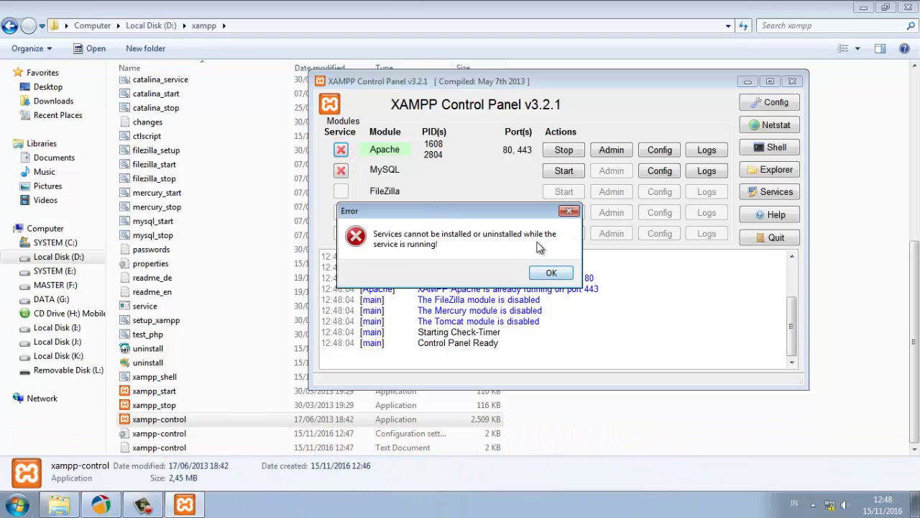
{"action": "left_click", "coordinate": [551, 273]}
{"action": "left_click", "coordinate": [563, 151]}
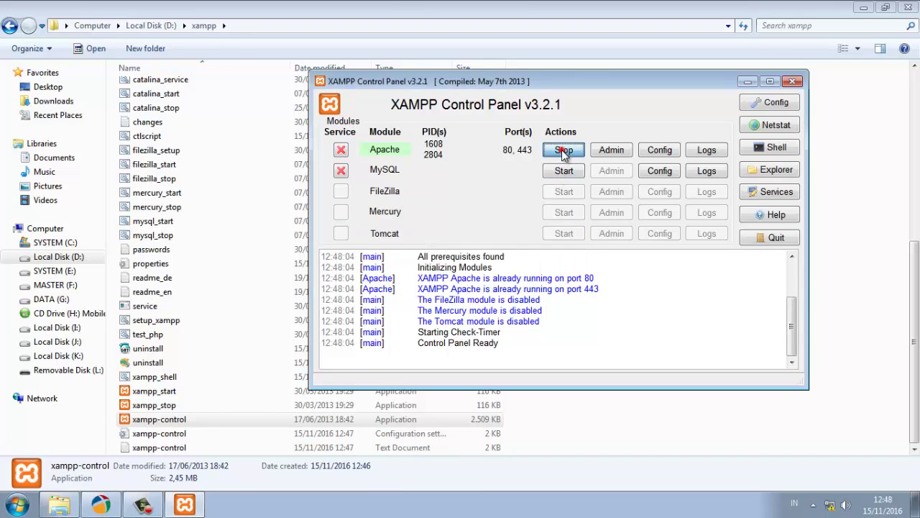
{"action": "left_click", "coordinate": [341, 151]}
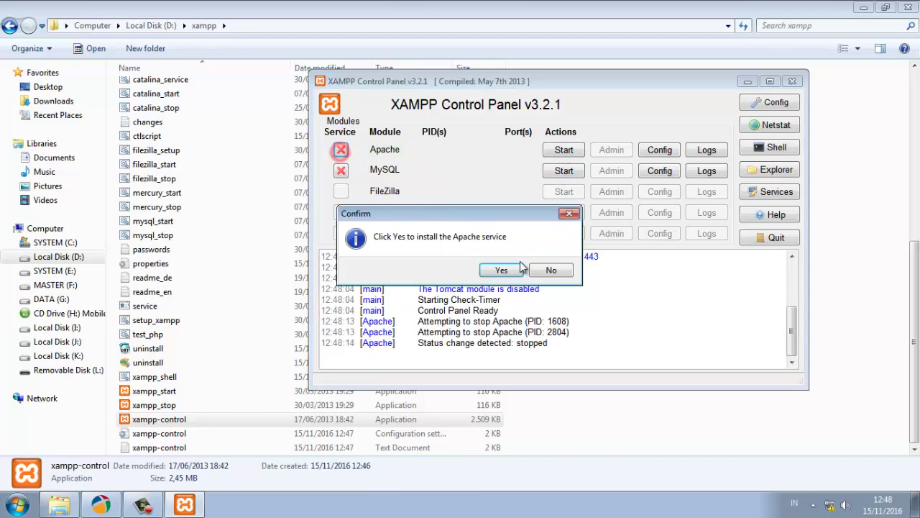
{"action": "left_click", "coordinate": [502, 269]}
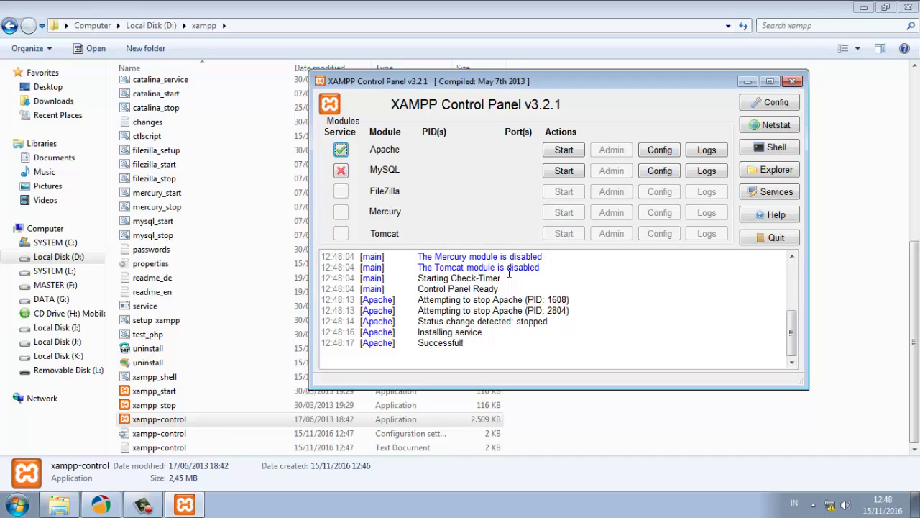
{"action": "left_click", "coordinate": [342, 172]}
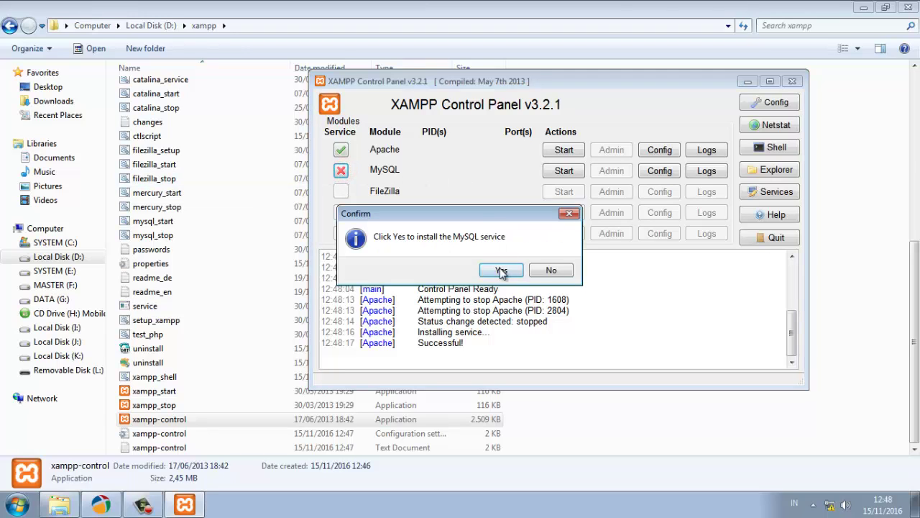
{"action": "left_click", "coordinate": [500, 270]}
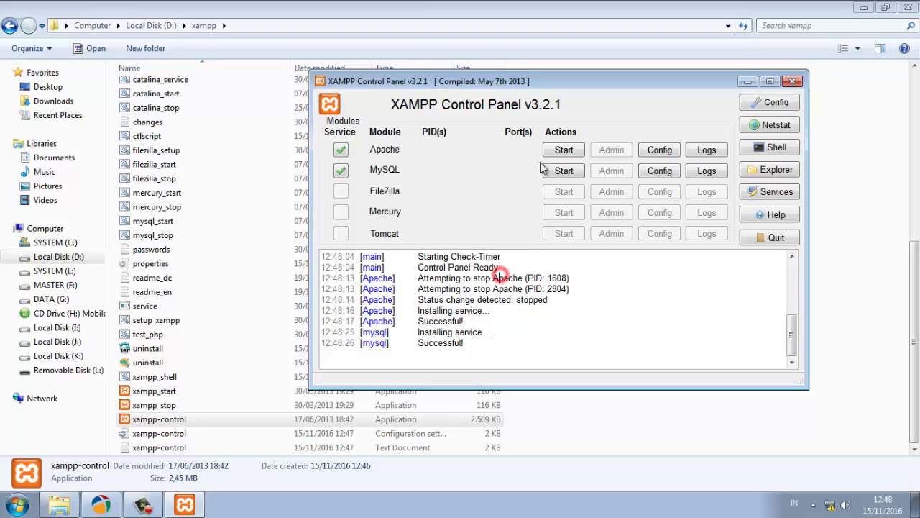
Start the Apache and MySQL services and quit the Control Panel
{"action": "left_click", "coordinate": [568, 149]}
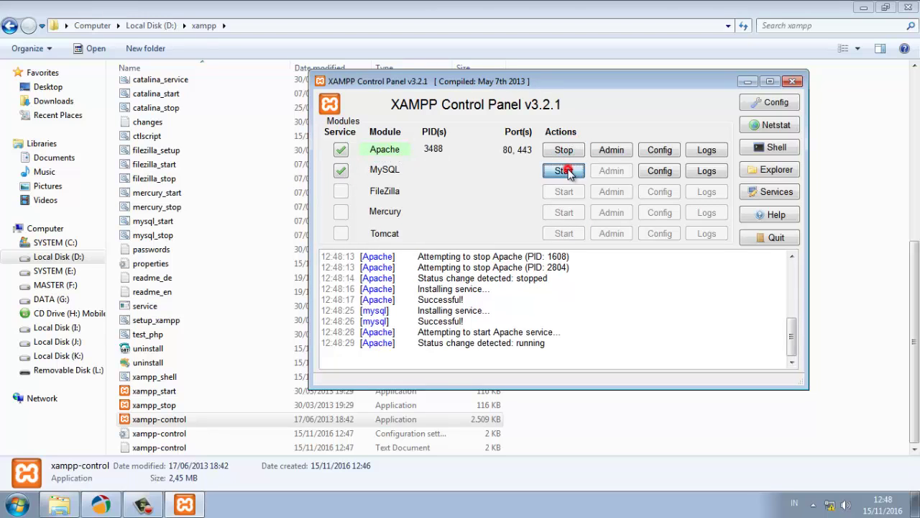
{"action": "left_click", "coordinate": [565, 170]}
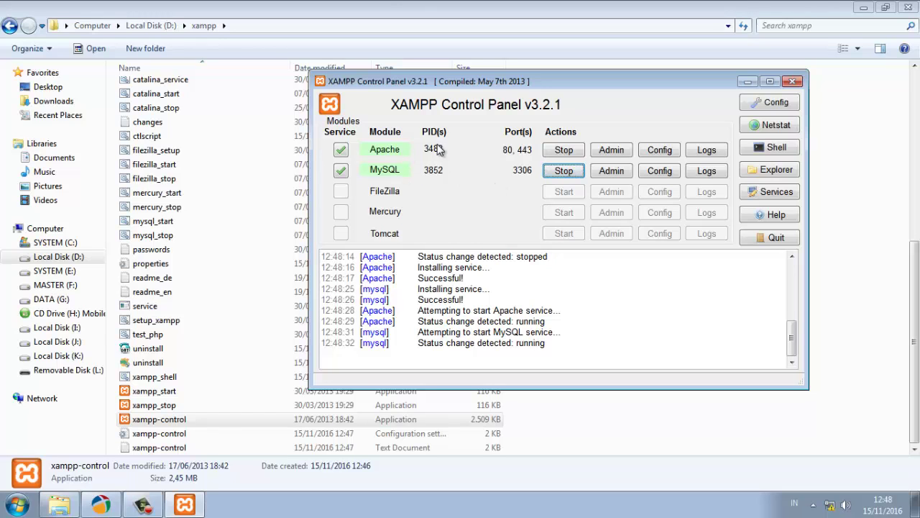
{"action": "left_click", "coordinate": [769, 240]}
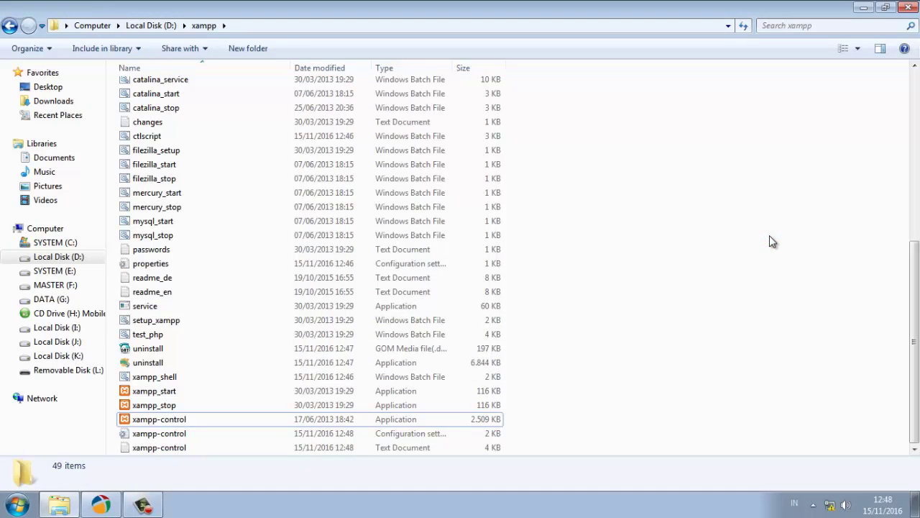
Launch Mozilla Firefox from the Start menu's All Programs list
{"action": "left_click", "coordinate": [865, 8]}
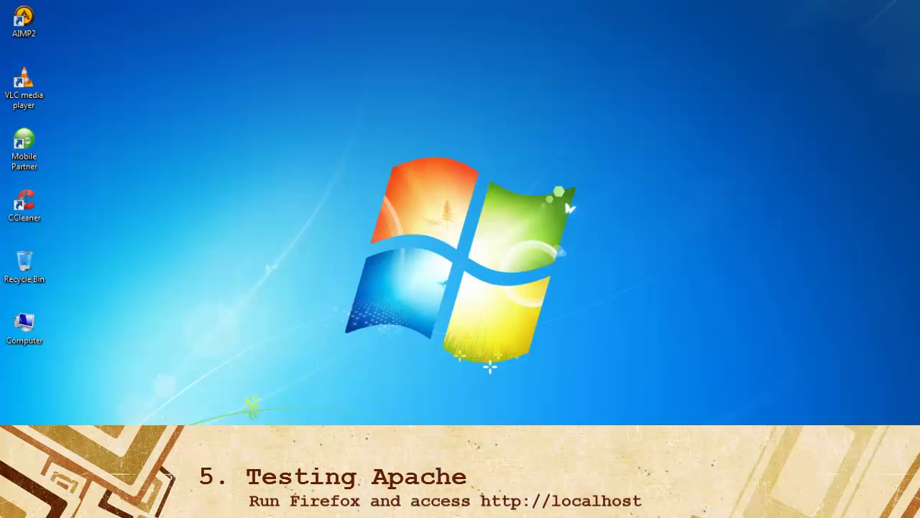
{"action": "key", "text": "super"}
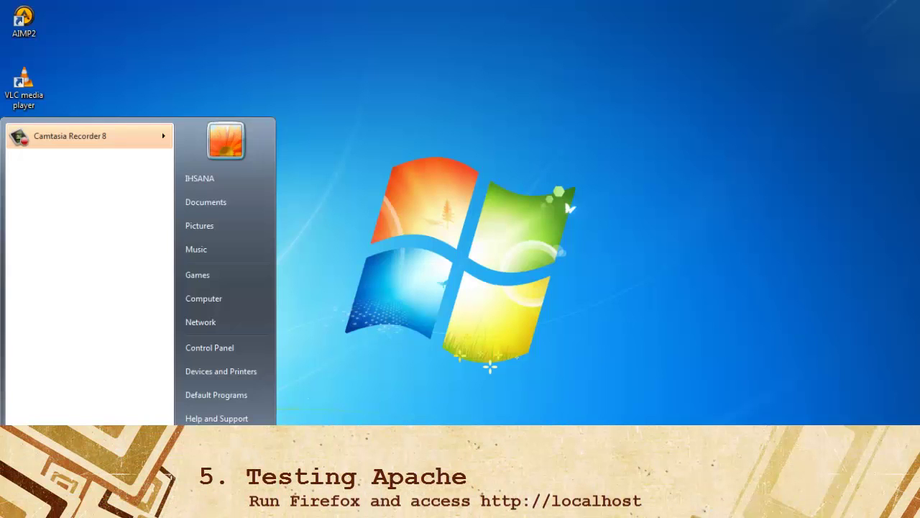
{"action": "left_click", "coordinate": [53, 443]}
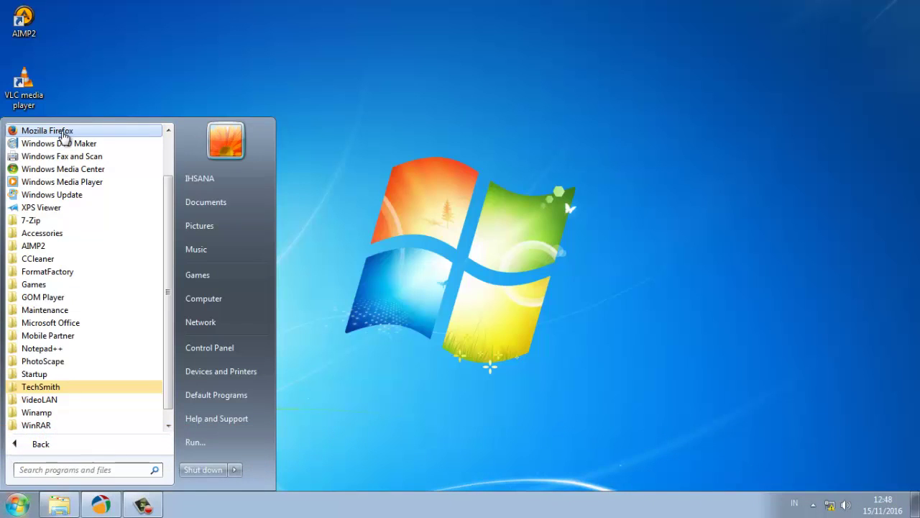
{"action": "left_click", "coordinate": [63, 133]}
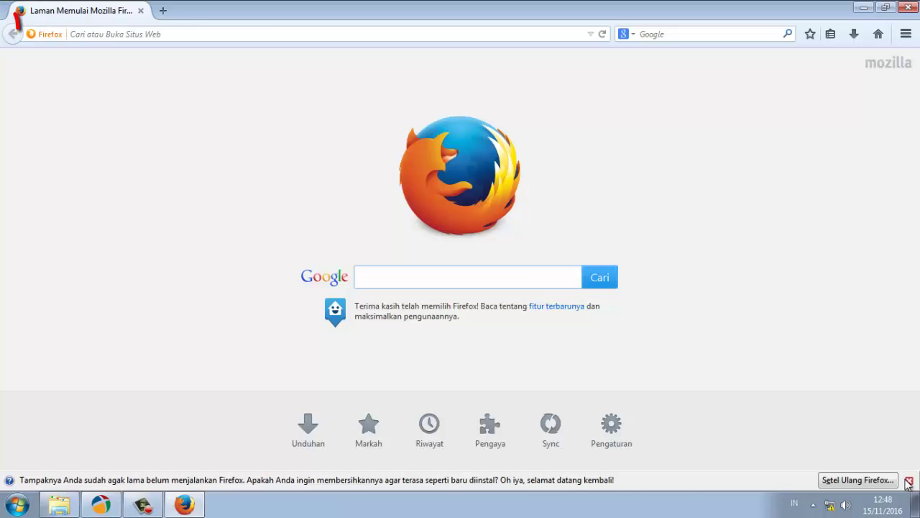
Load localhost in Firefox to show the XAMPP for Windows 5.6.14 welcome page
{"action": "left_click", "coordinate": [907, 479]}
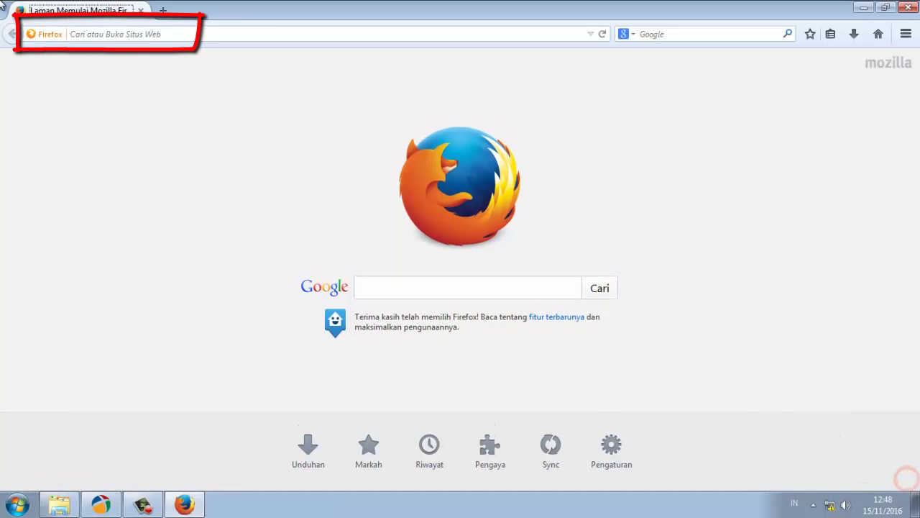
{"action": "left_click", "coordinate": [85, 33]}
{"action": "type", "text": "l"}
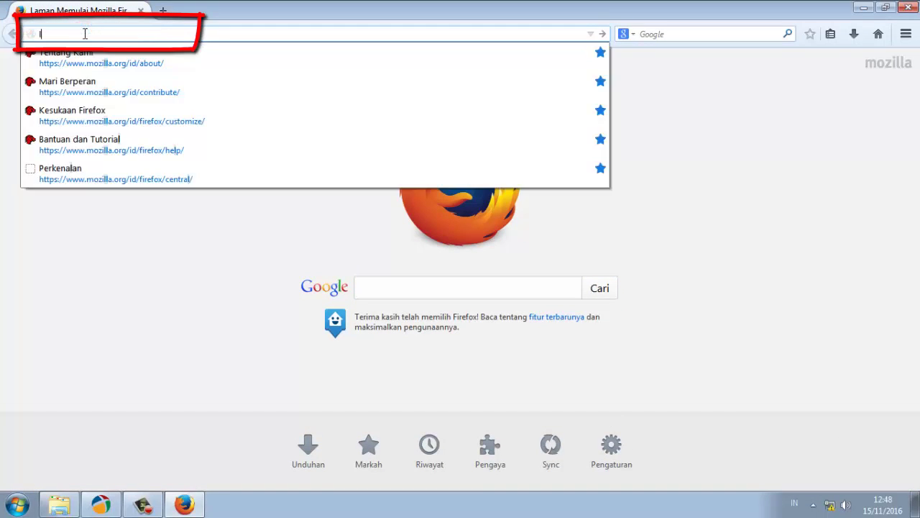
{"action": "type", "text": "ocalhost"}
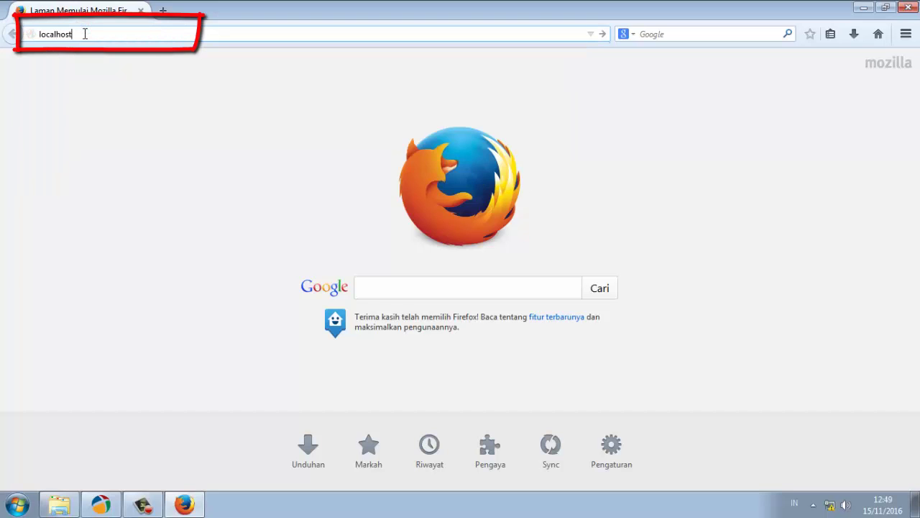
{"action": "key", "text": "Return"}
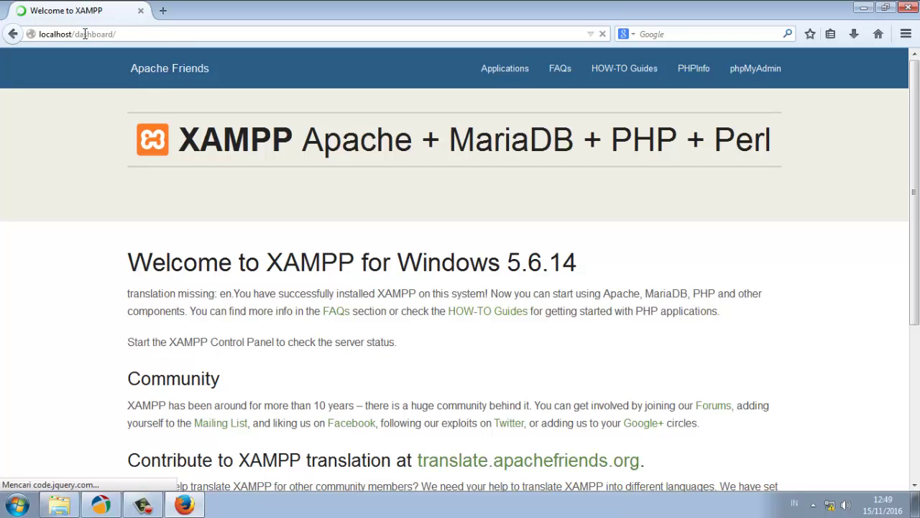
{"action": "scroll", "coordinate": [890, 190], "scroll_direction": "down", "scroll_amount": 5}
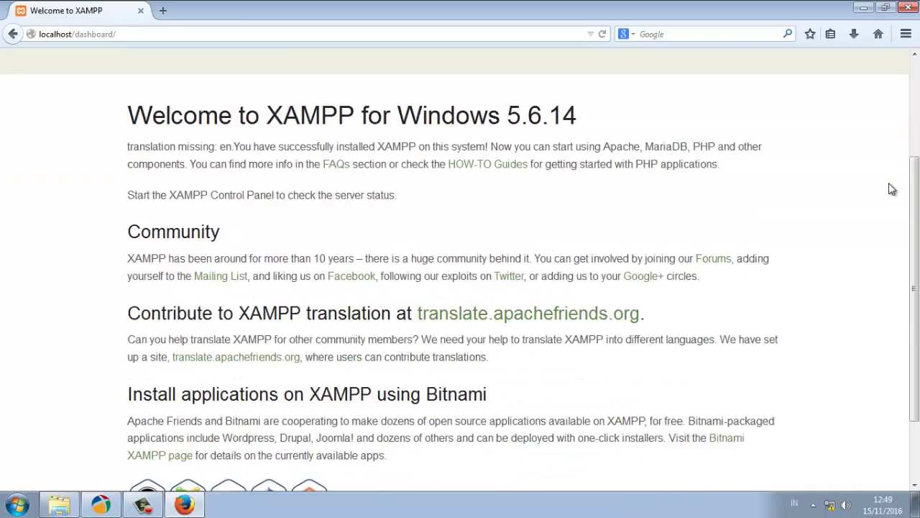
{"action": "scroll", "coordinate": [888, 196], "scroll_direction": "up", "scroll_amount": 3}
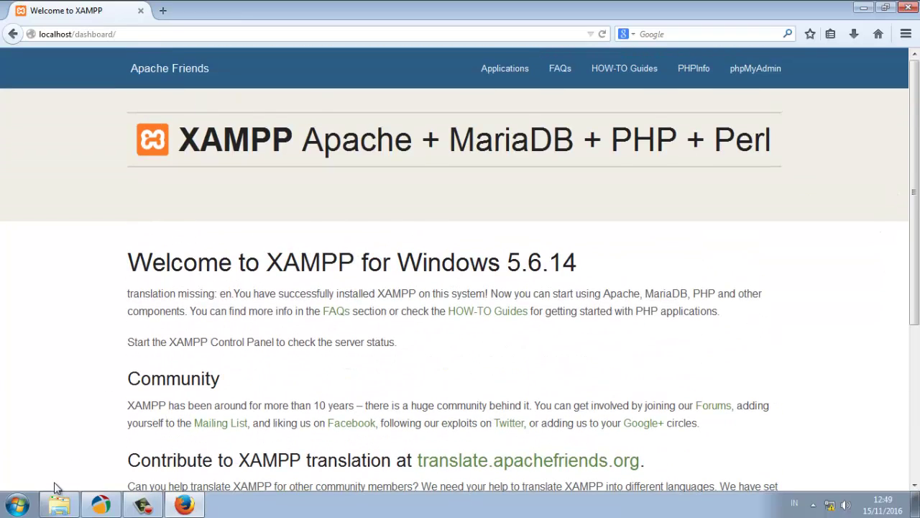
{"action": "left_click", "coordinate": [58, 504]}
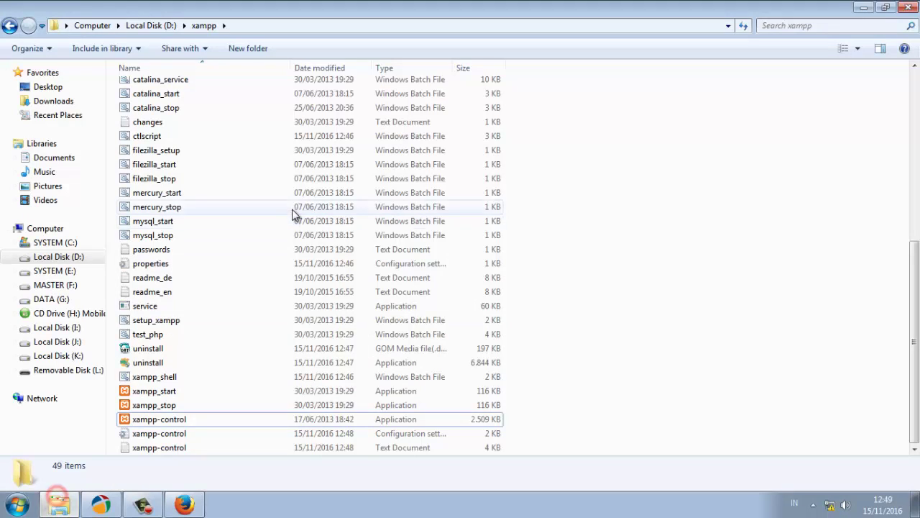
Copy the rev16.11.07(pre-release) zip from the D:\MASTER folder
{"action": "left_click", "coordinate": [150, 26]}
{"action": "left_click", "coordinate": [152, 104]}
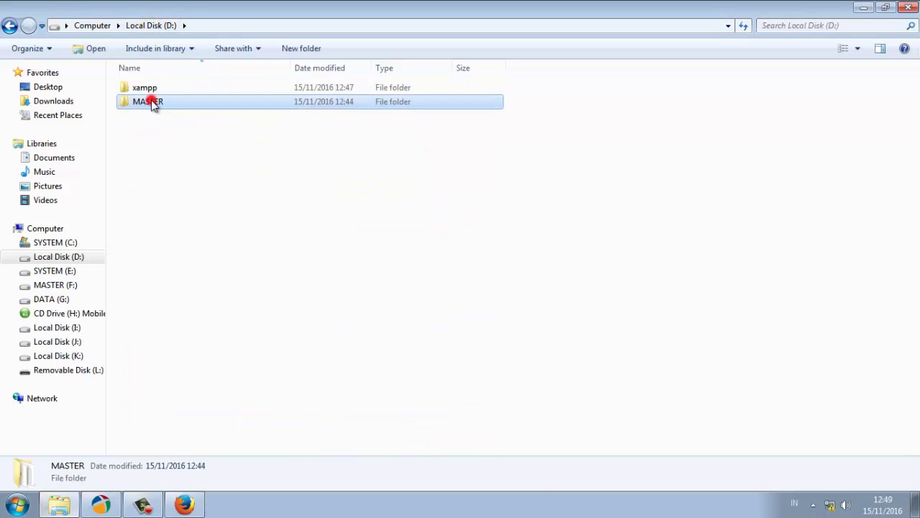
{"action": "double_click", "coordinate": [152, 104]}
{"action": "left_click", "coordinate": [161, 174]}
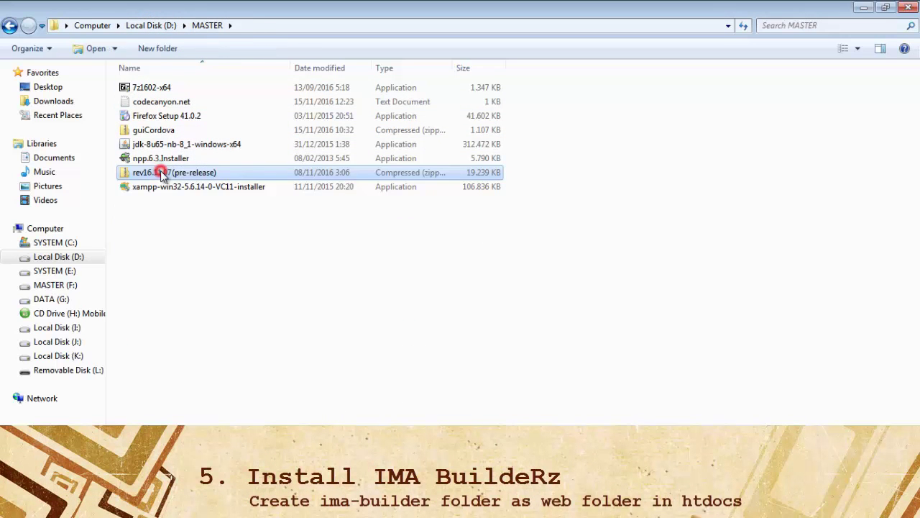
{"action": "right_click", "coordinate": [161, 174]}
{"action": "left_click", "coordinate": [194, 351]}
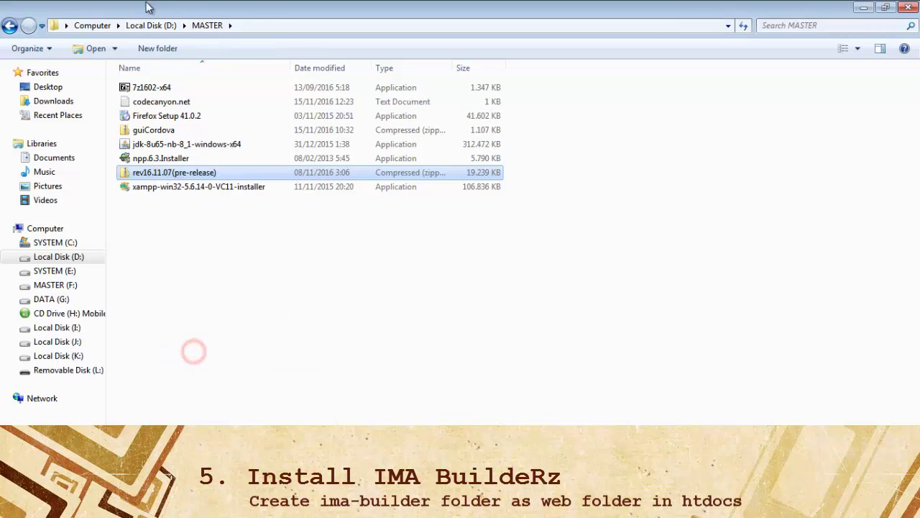
Paste the rev16.11.07 zip into D:\xampp\htdocs
{"action": "left_click", "coordinate": [150, 25]}
{"action": "double_click", "coordinate": [144, 86]}
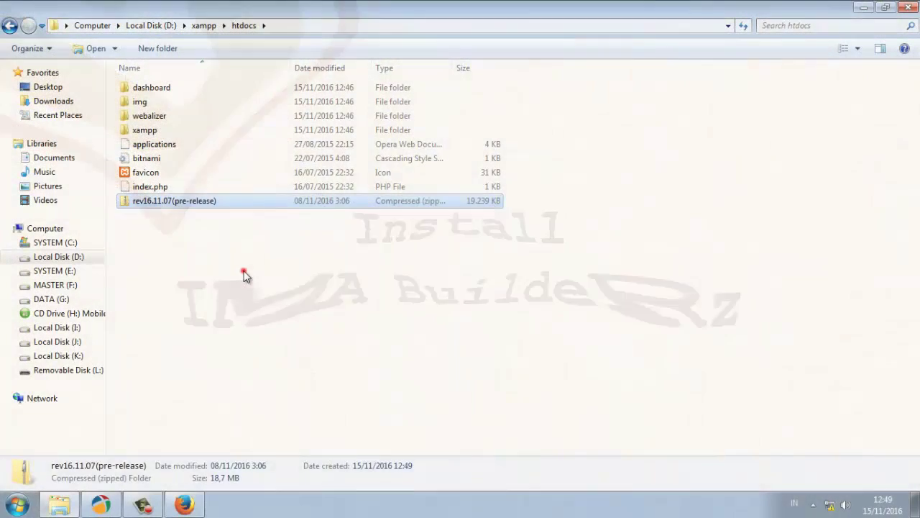
{"action": "left_click", "coordinate": [243, 270]}
Create a new folder named ima-builder in D:\xampp\htdocs
{"action": "right_click", "coordinate": [192, 252]}
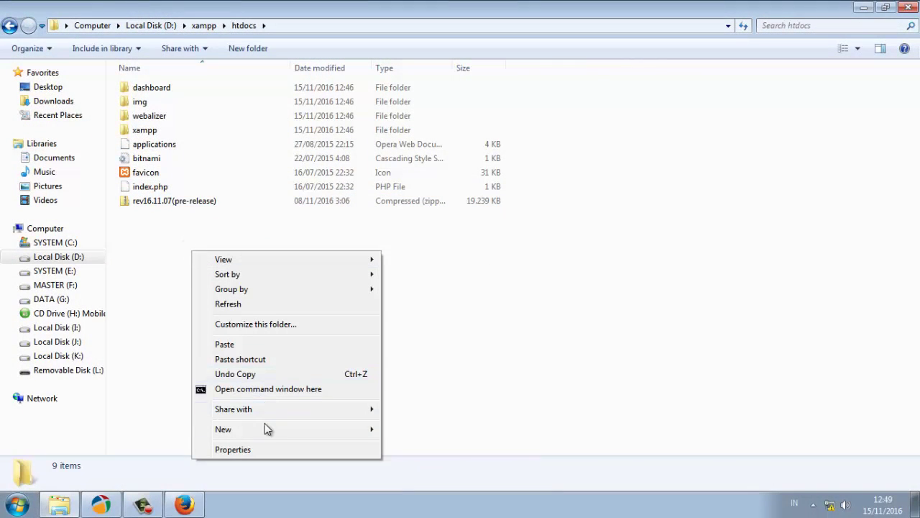
{"action": "mouse_move", "coordinate": [263, 428]}
{"action": "left_click", "coordinate": [414, 232]}
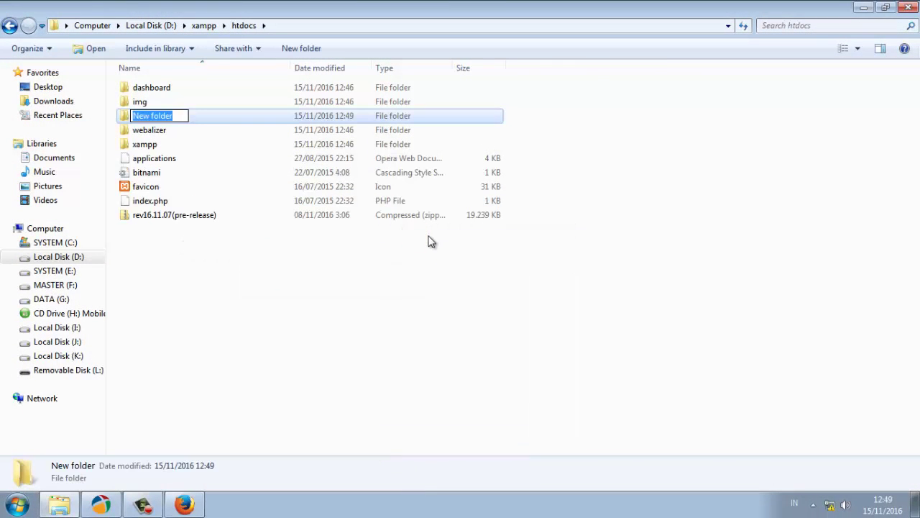
{"action": "type", "text": "ima"}
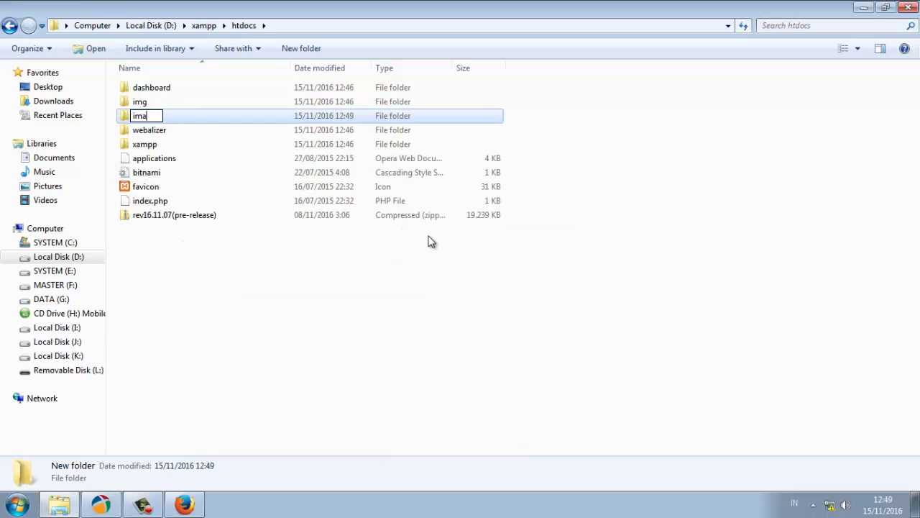
{"action": "type", "text": "-builder"}
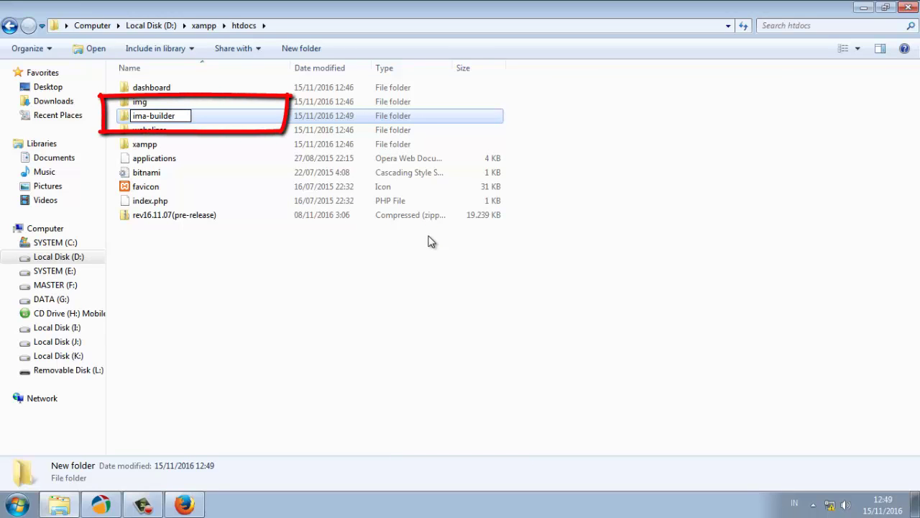
{"action": "key", "text": "Return"}
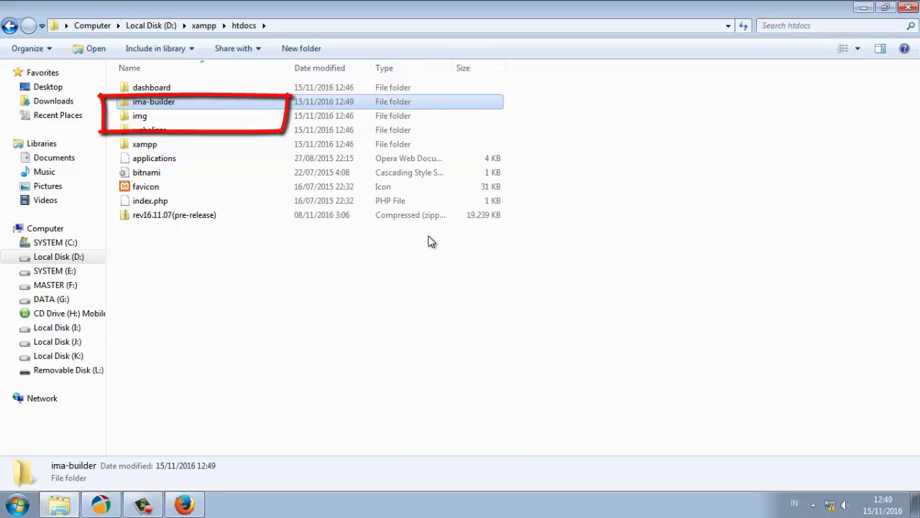
{"action": "left_click", "coordinate": [177, 102]}
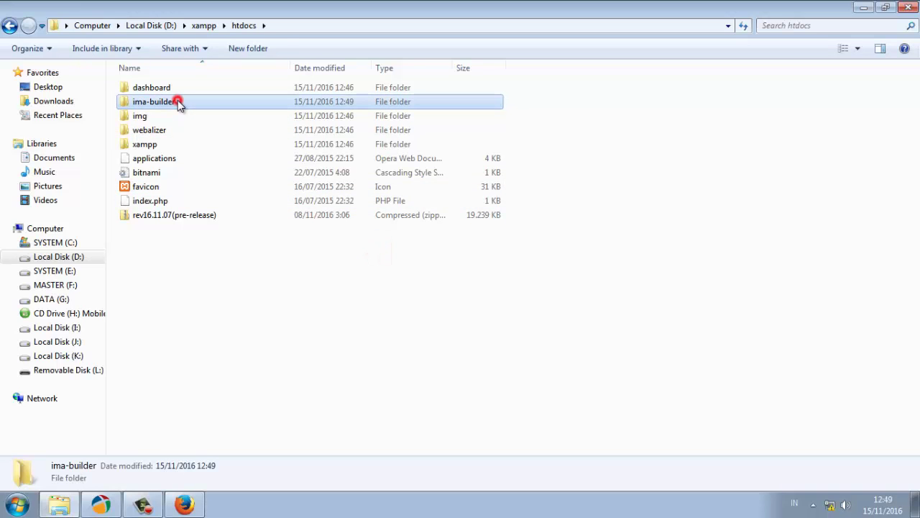
Browse to localhost/ima-builder in Firefox, showing the empty Index of /ima-builder
{"action": "key", "text": "alt+Tab"}
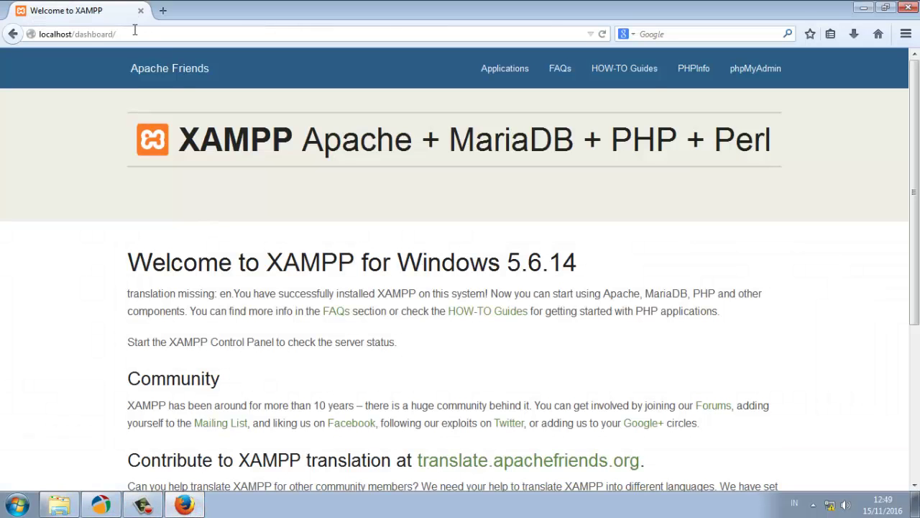
{"action": "left_click_drag", "start_coordinate": [118, 34], "coordinate": [74, 34]}
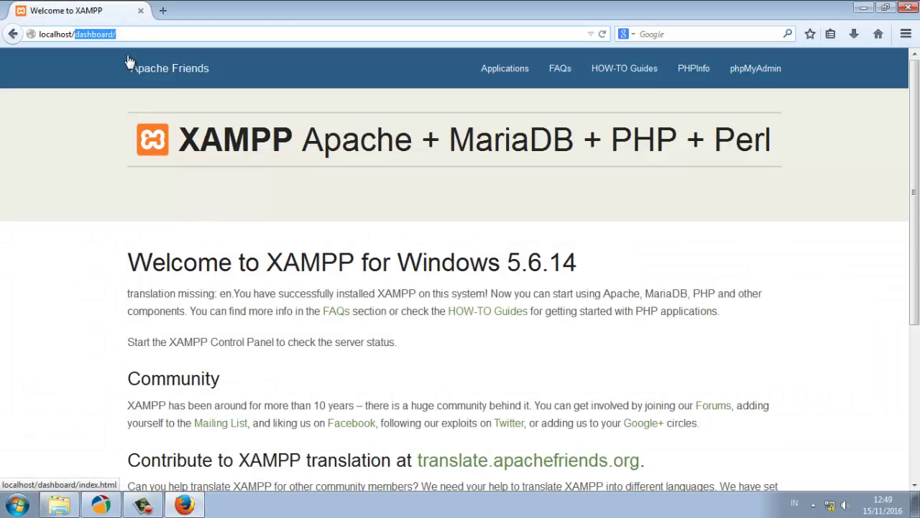
{"action": "type", "text": "ima"}
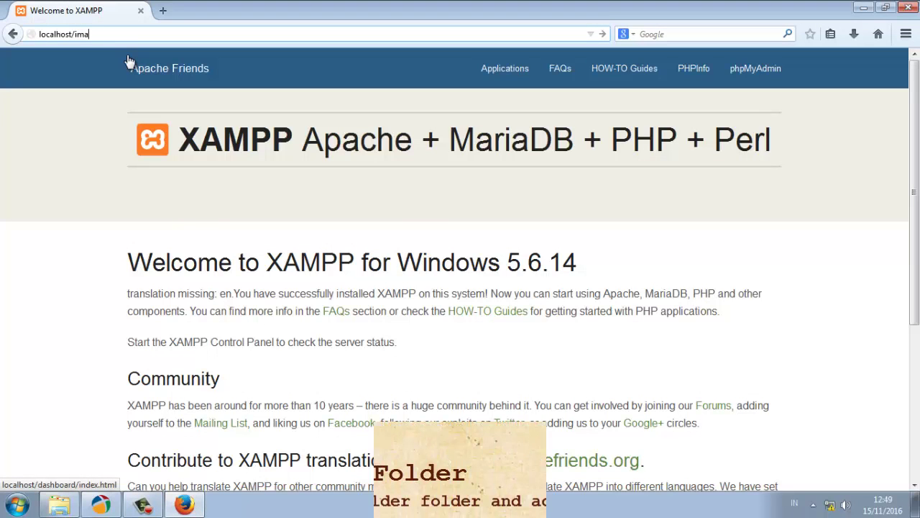
{"action": "type", "text": "-"}
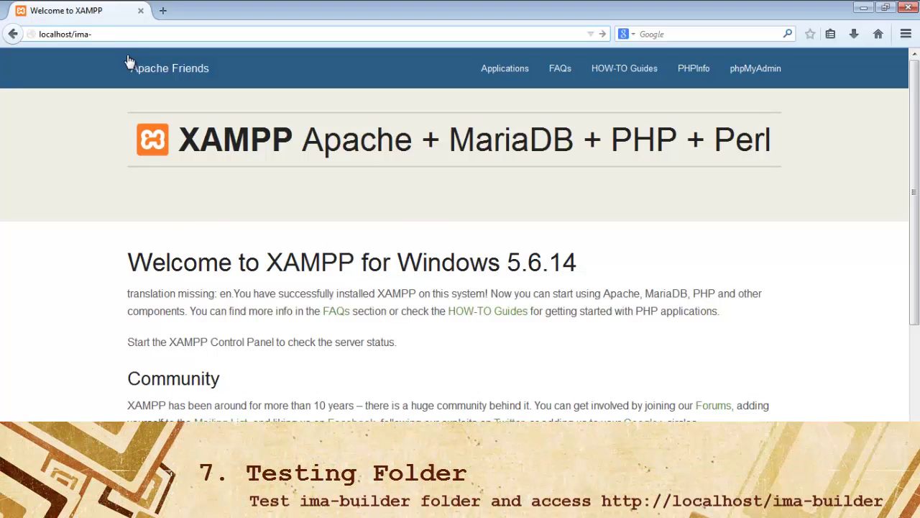
{"action": "type", "text": "builder"}
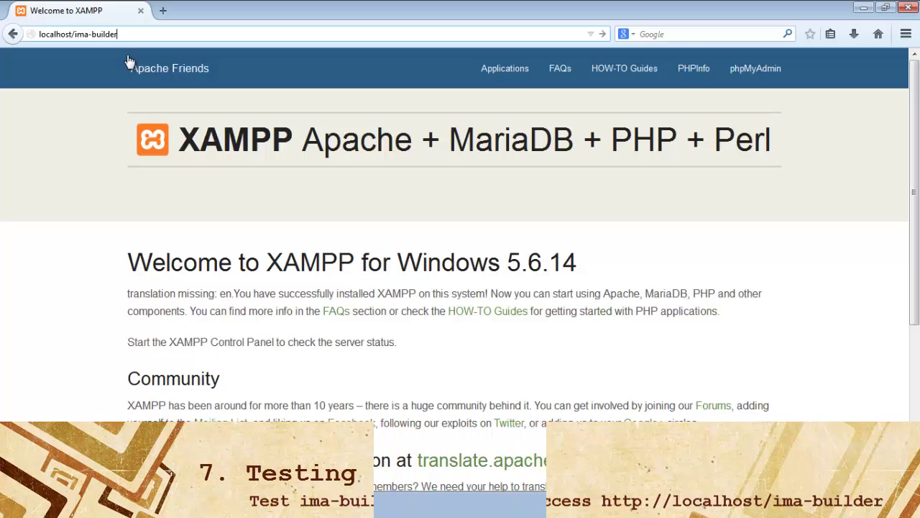
{"action": "key", "text": "Return"}
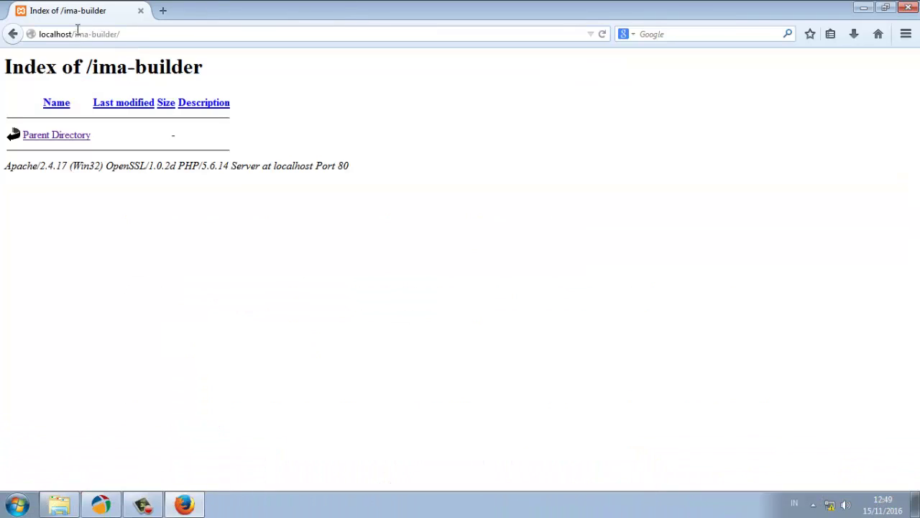
{"action": "left_click_drag", "start_coordinate": [74, 34], "coordinate": [121, 34]}
{"action": "left_click", "coordinate": [70, 507]}
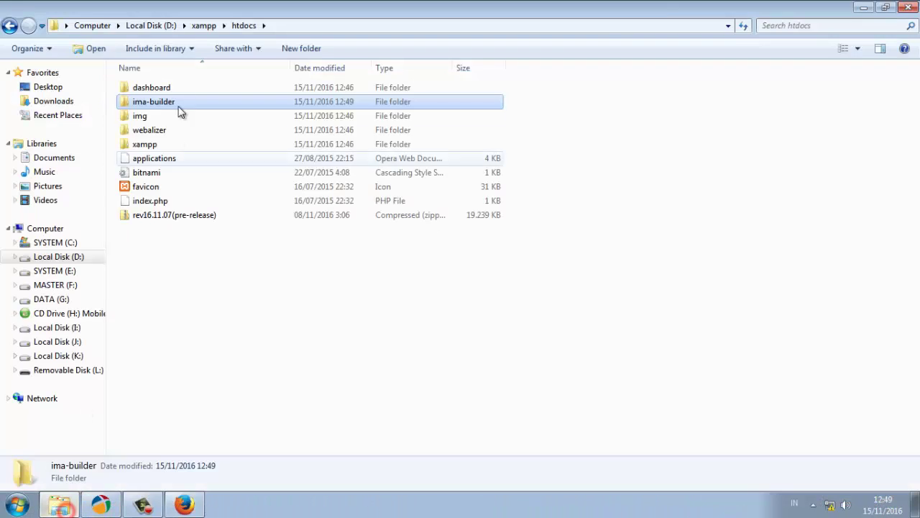
Extract the rev16.11.07(pre-release) zip into its own folder in htdocs
{"action": "double_click", "coordinate": [168, 106]}
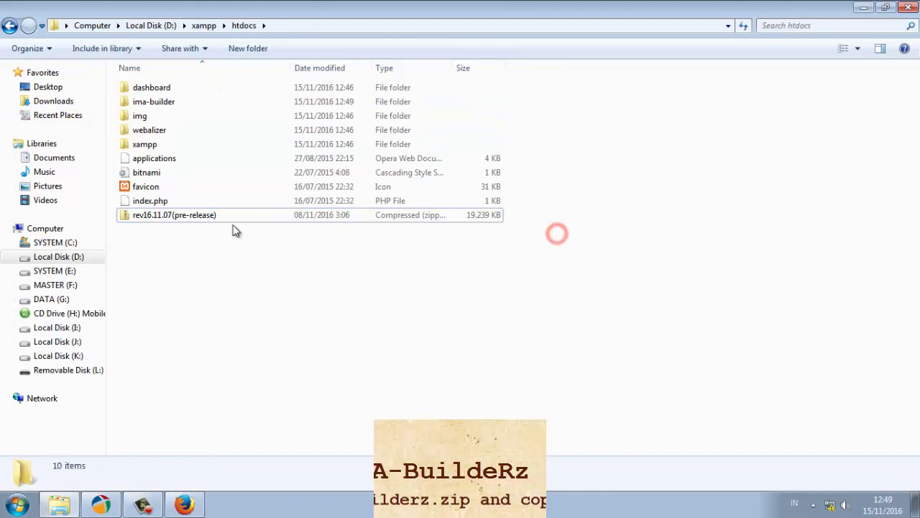
{"action": "right_click", "coordinate": [183, 221]}
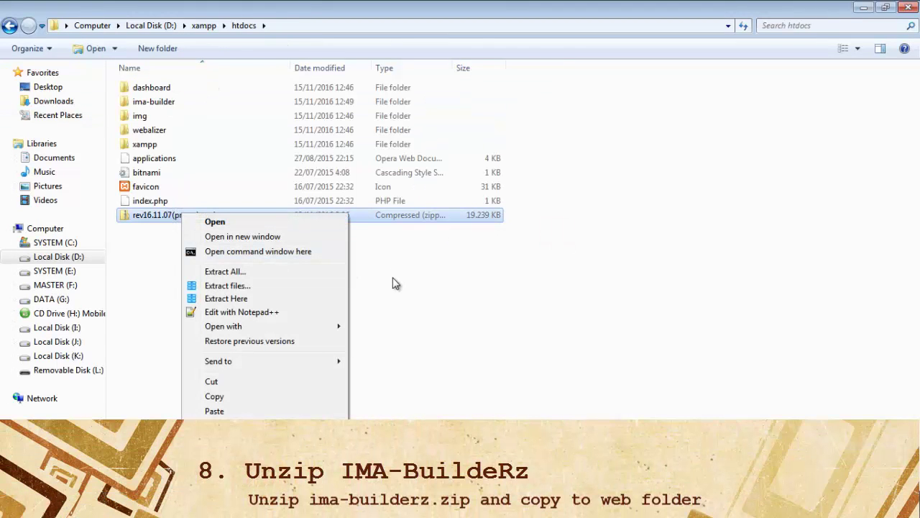
{"action": "left_click", "coordinate": [279, 276]}
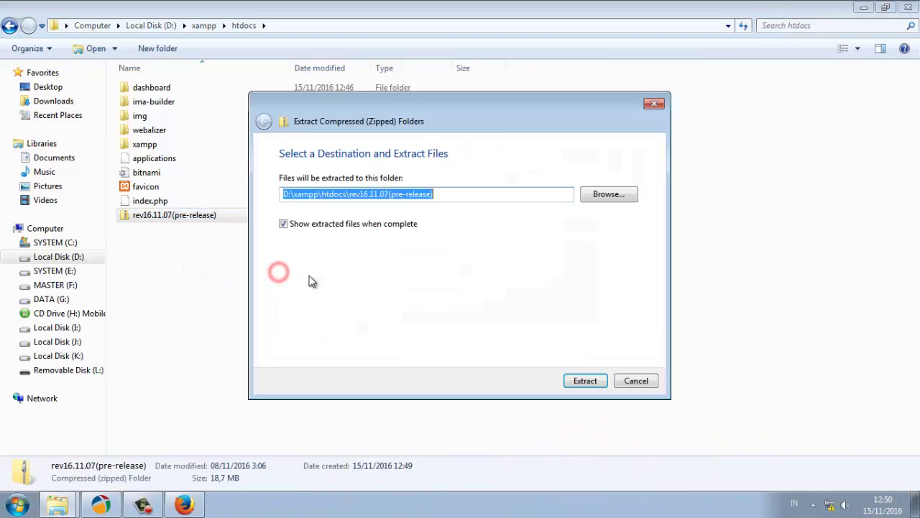
{"action": "left_click", "coordinate": [585, 382]}
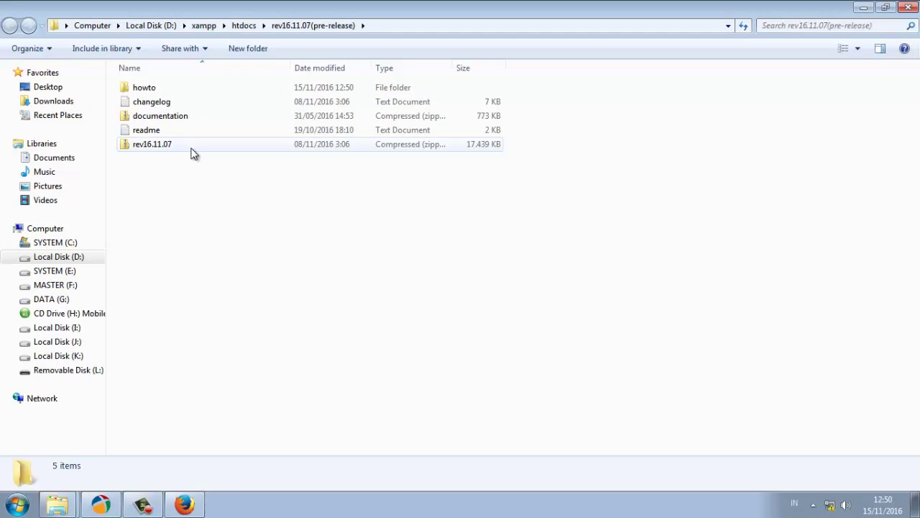
Extract the inner rev16.11.07 zip into the suggested rev16.11.07 subfolder
{"action": "left_click", "coordinate": [167, 147]}
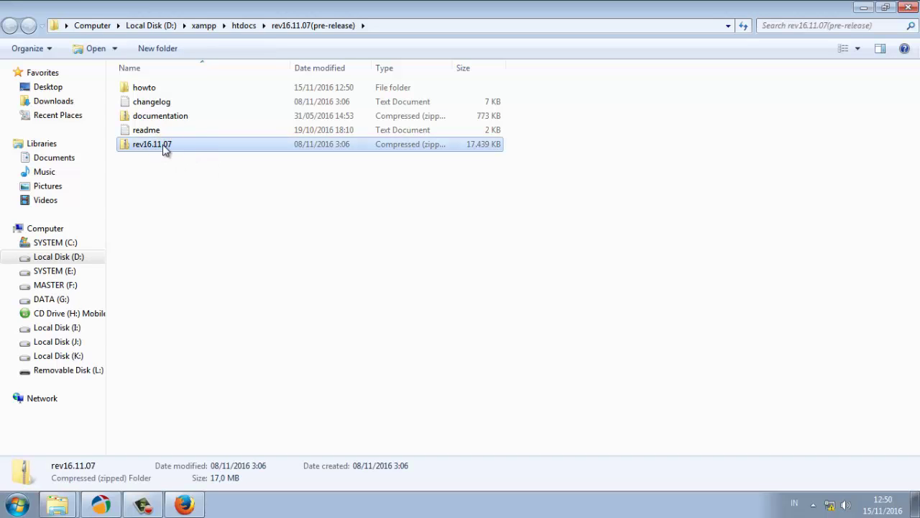
{"action": "right_click", "coordinate": [164, 149]}
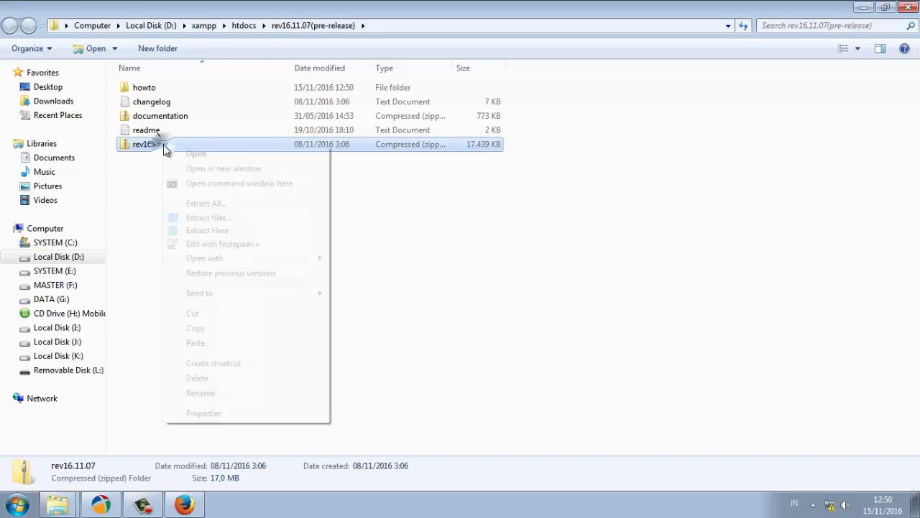
{"action": "left_click", "coordinate": [235, 205]}
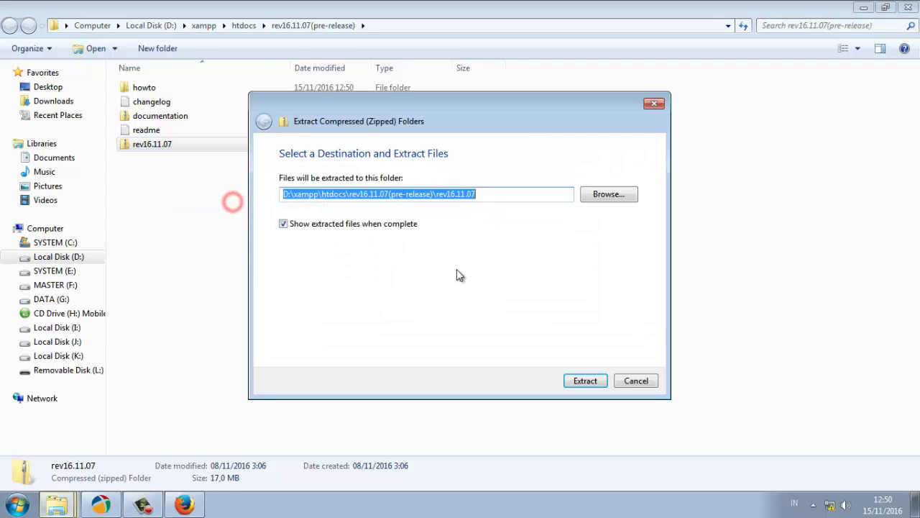
{"action": "left_click", "coordinate": [579, 381]}
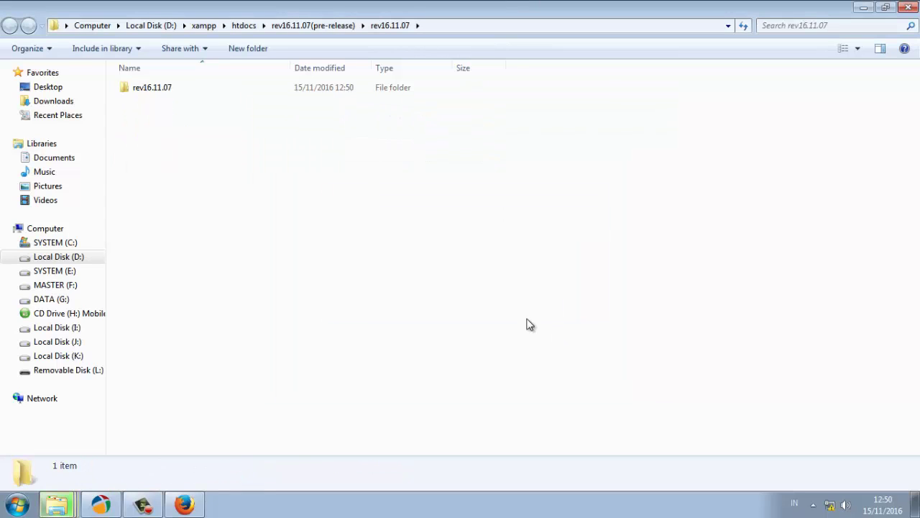
Copy all 15 items from the innermost rev16.11.07 folder, then return to htdocs
{"action": "double_click", "coordinate": [147, 87]}
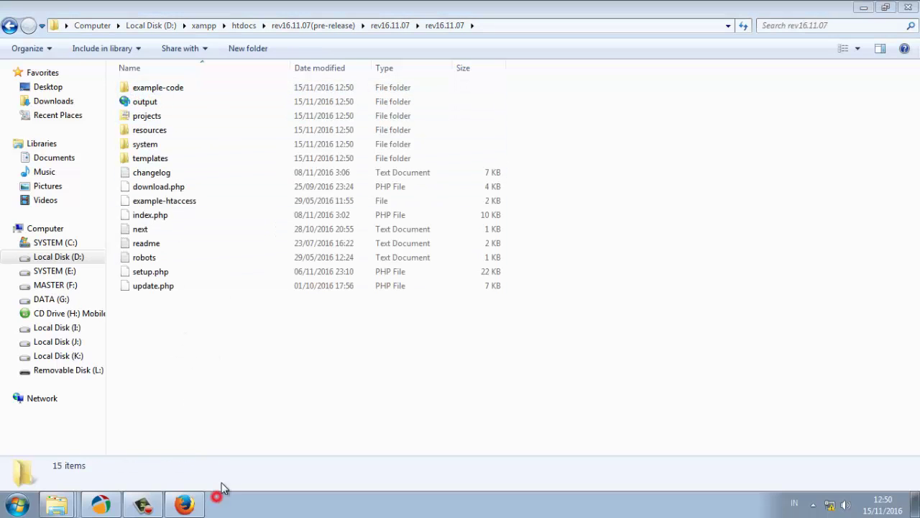
{"action": "left_click_drag", "start_coordinate": [230, 378], "coordinate": [123, 84]}
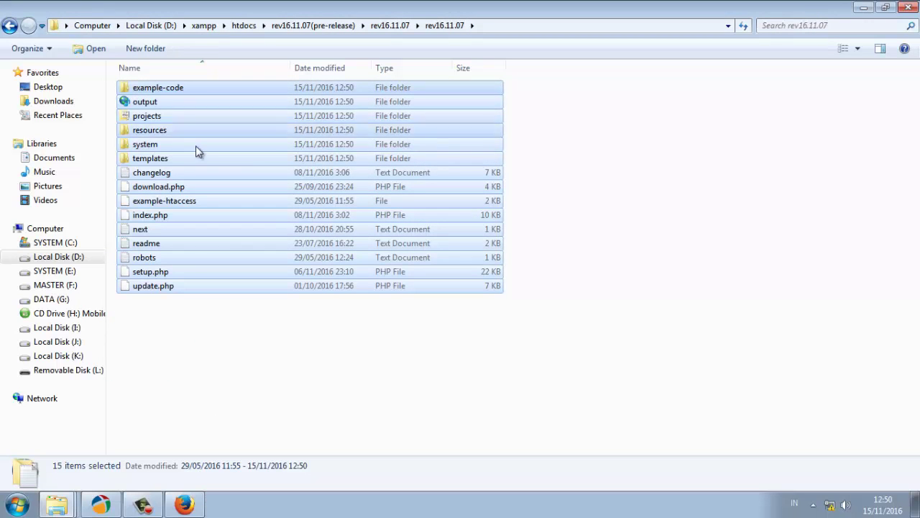
{"action": "right_click", "coordinate": [199, 150]}
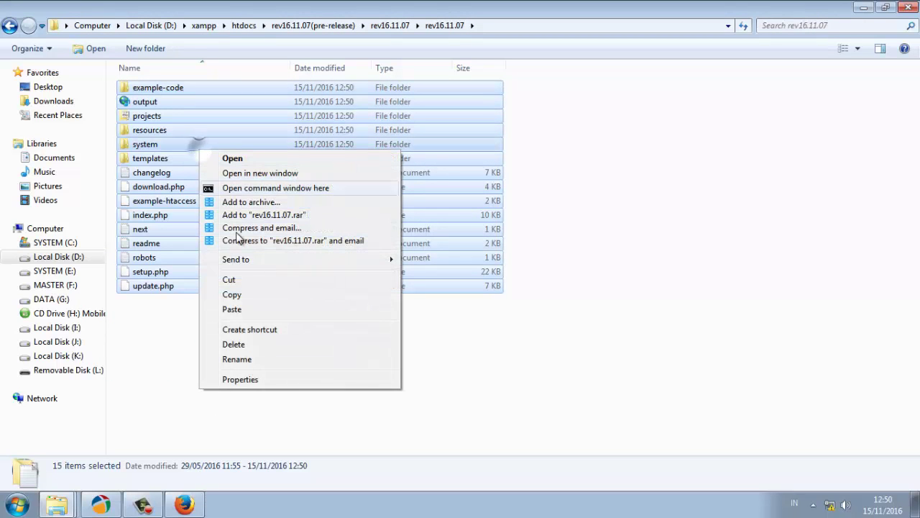
{"action": "left_click", "coordinate": [237, 295]}
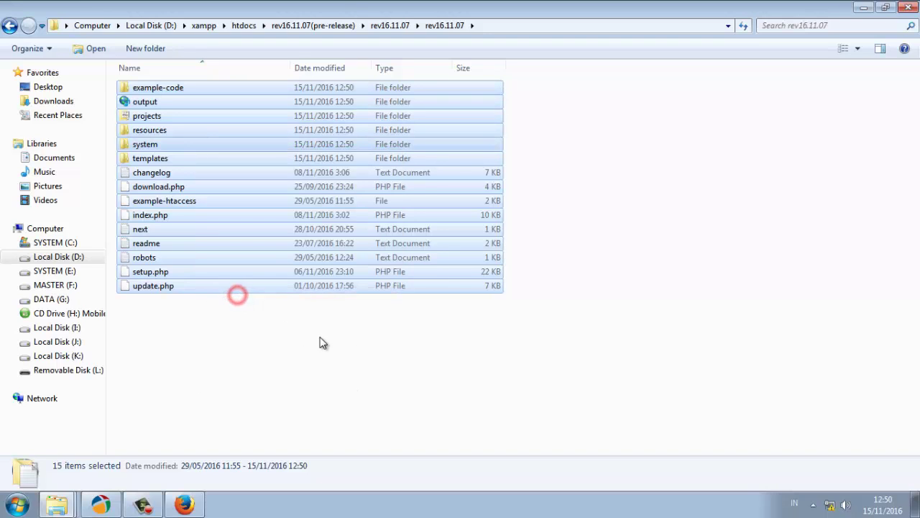
{"action": "left_click", "coordinate": [247, 27]}
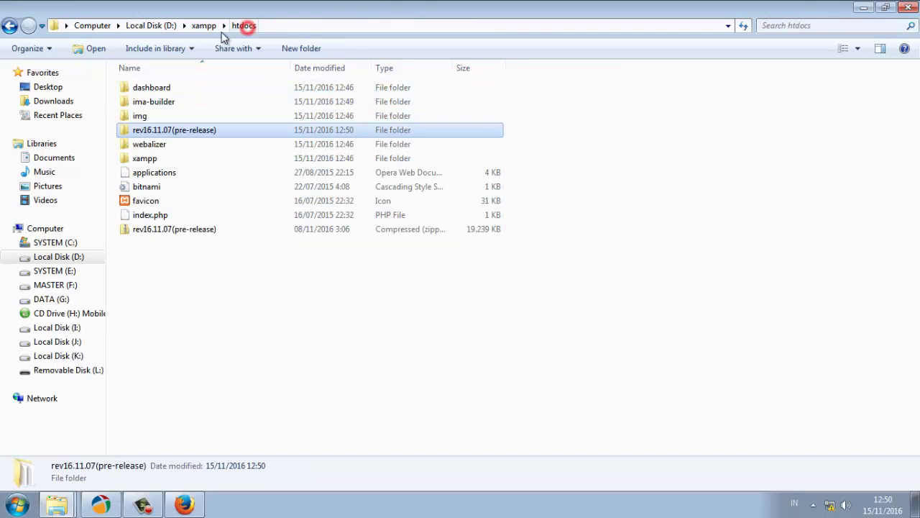
Paste the 15 copied items into the empty htdocs\ima-builder folder
{"action": "left_click", "coordinate": [204, 26]}
{"action": "double_click", "coordinate": [167, 145]}
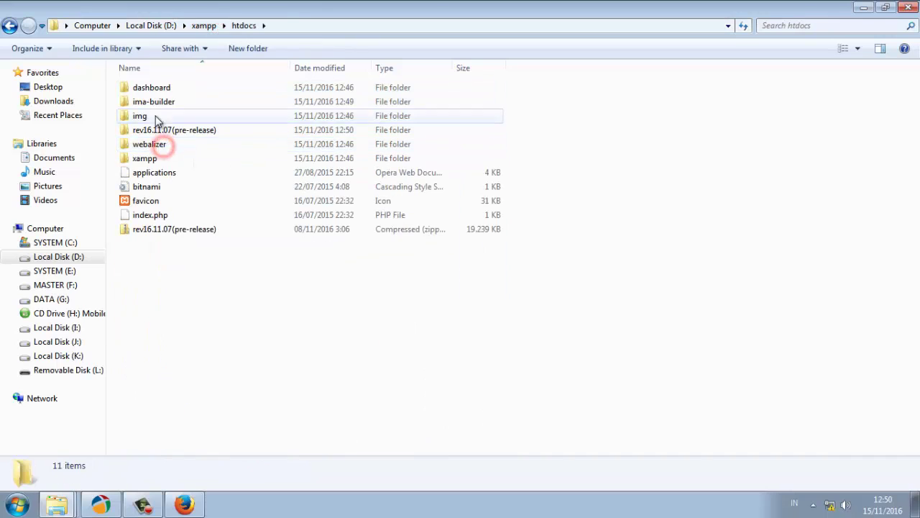
{"action": "left_click", "coordinate": [143, 103]}
{"action": "double_click", "coordinate": [143, 102]}
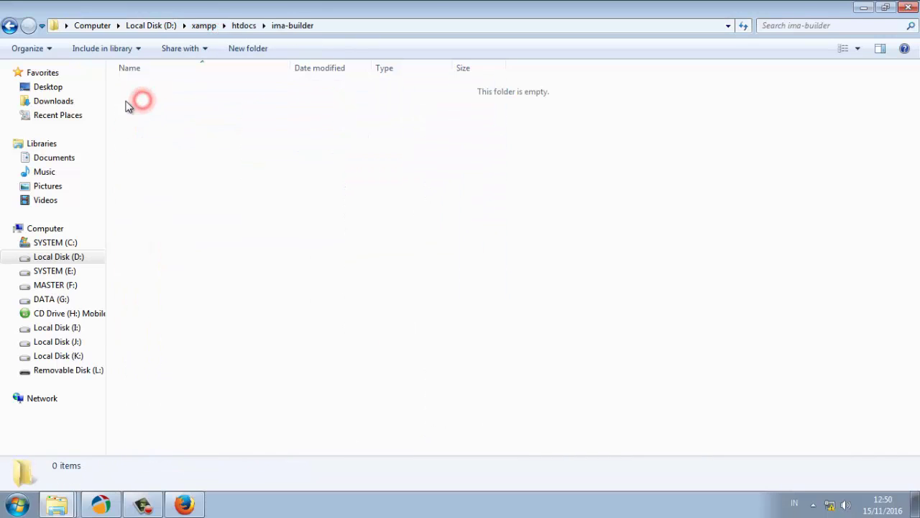
{"action": "right_click", "coordinate": [244, 123]}
{"action": "left_click", "coordinate": [277, 223]}
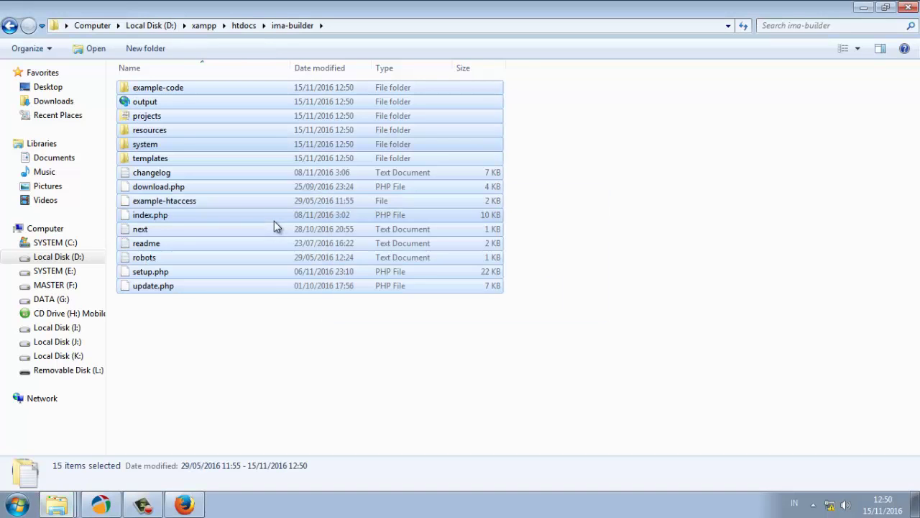
Select the output, projects and system folders together in ima-builder
{"action": "left_click", "coordinate": [287, 337]}
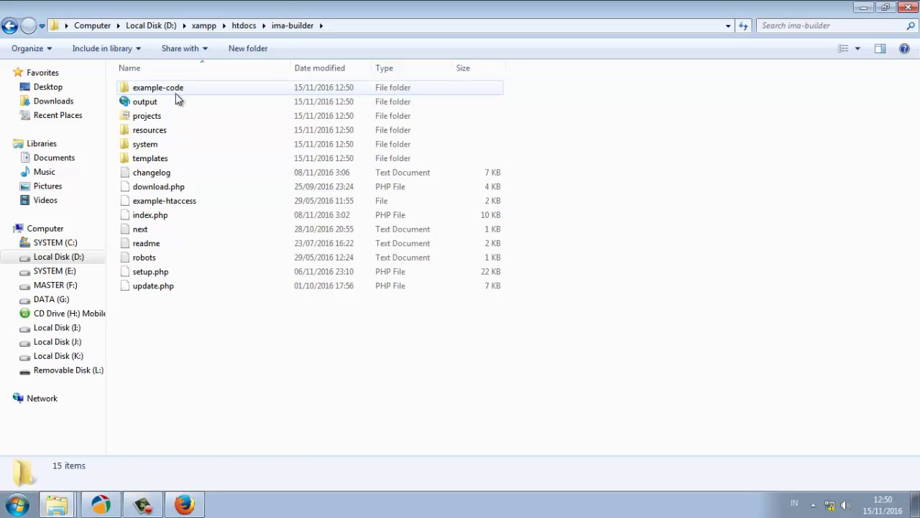
{"action": "left_click", "coordinate": [154, 102]}
{"action": "left_click", "coordinate": [147, 116], "text": "ctrl"}
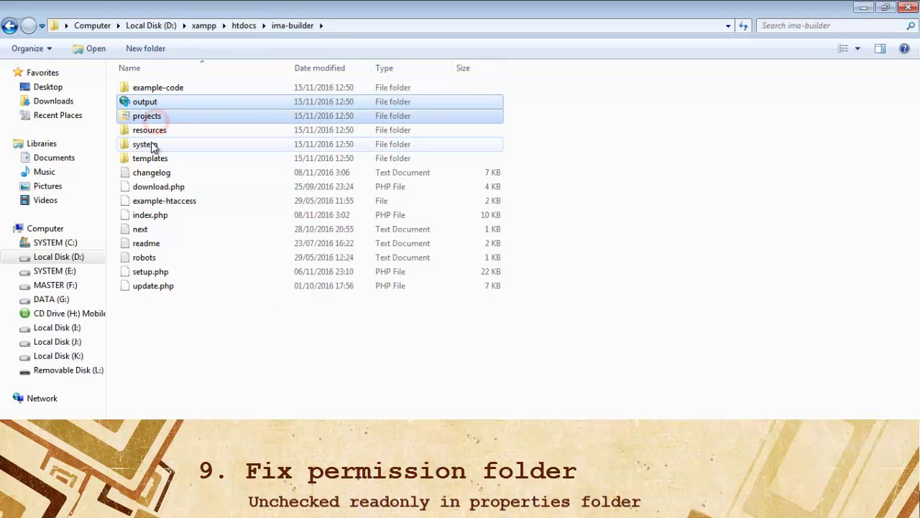
{"action": "left_click", "coordinate": [148, 143], "text": "ctrl"}
{"action": "right_click", "coordinate": [153, 147]}
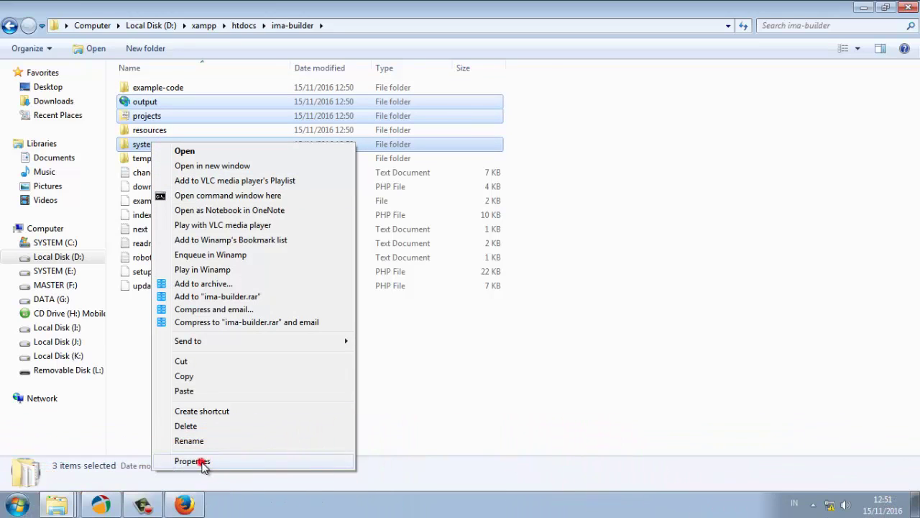
Clear Read-only on output, projects and system, including all their subfolders and files
{"action": "left_click", "coordinate": [199, 460]}
{"action": "left_click", "coordinate": [224, 311]}
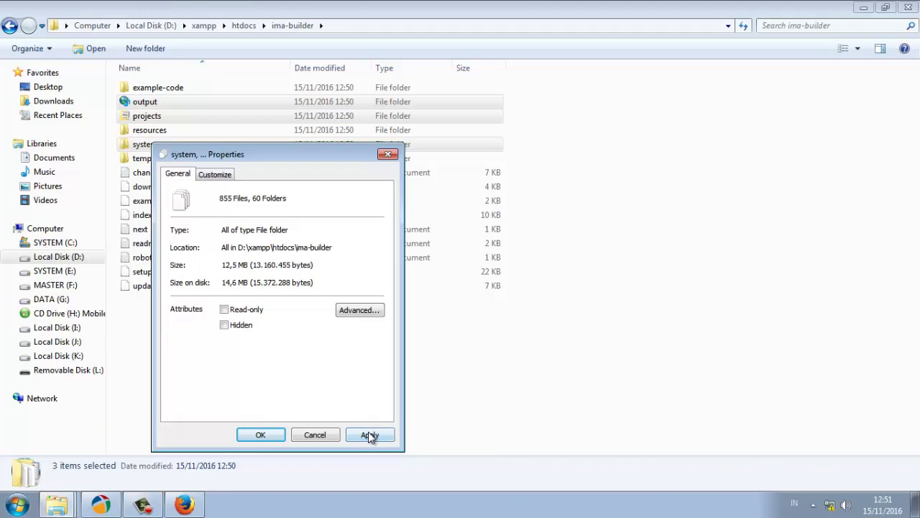
{"action": "left_click", "coordinate": [368, 435]}
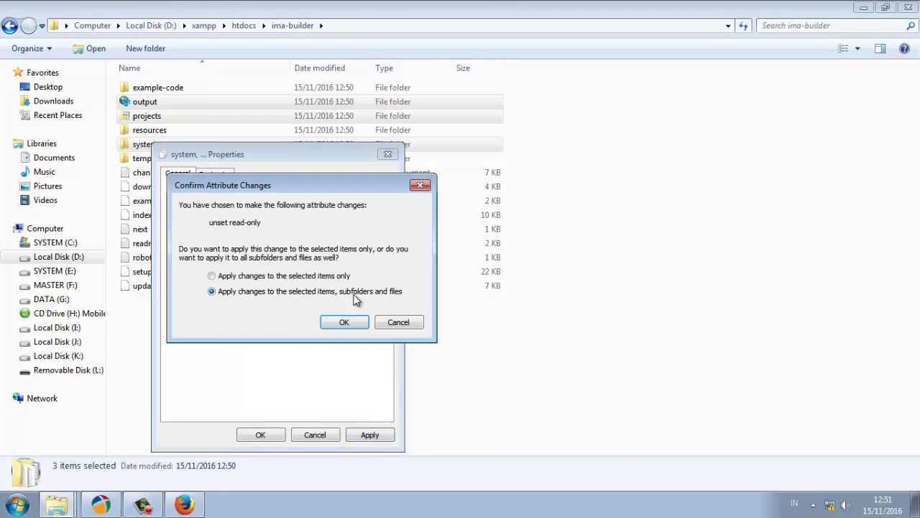
{"action": "left_click", "coordinate": [344, 320]}
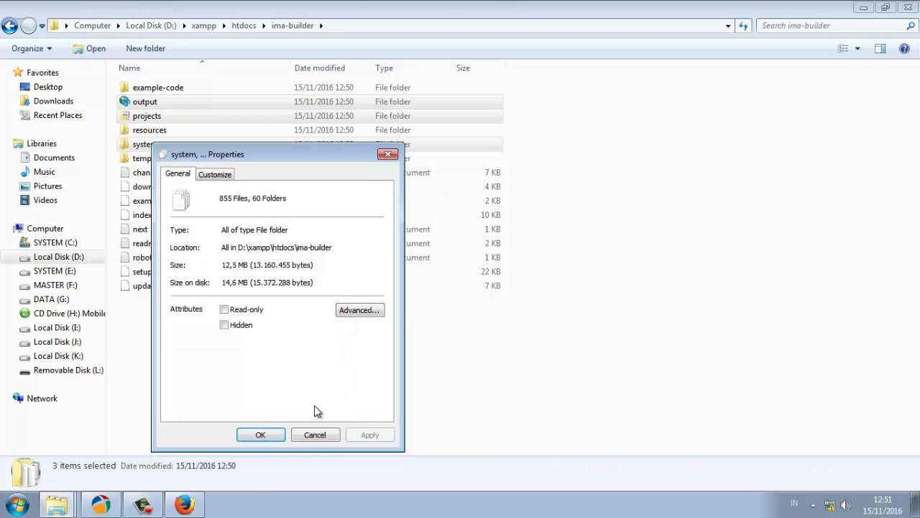
{"action": "left_click", "coordinate": [265, 434]}
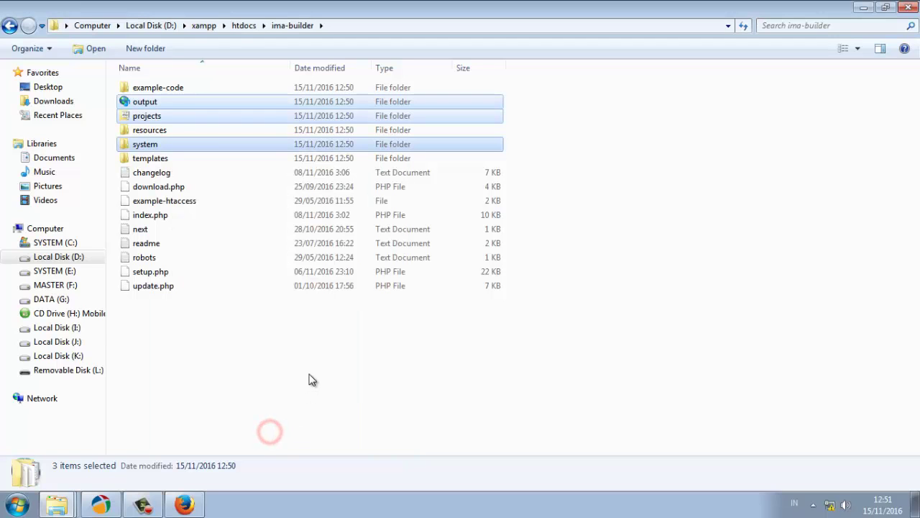
{"action": "left_click", "coordinate": [308, 360]}
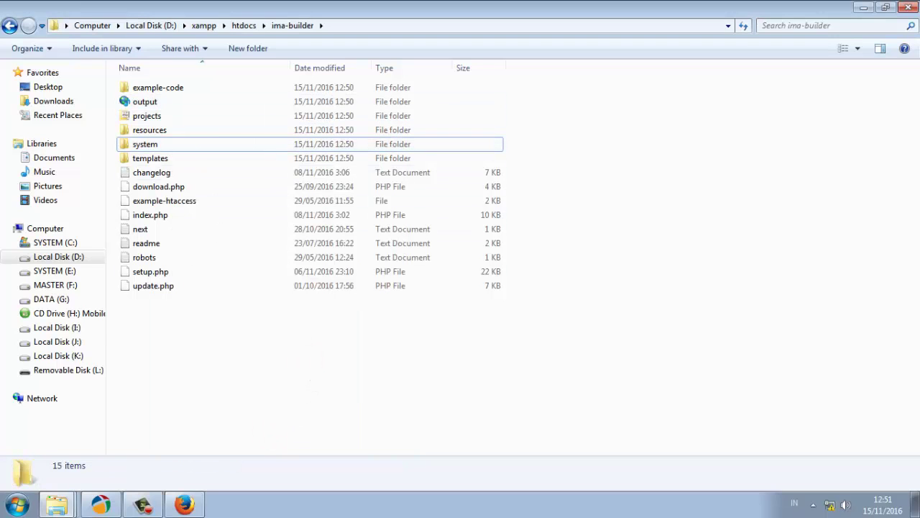
{"action": "left_click", "coordinate": [197, 508]}
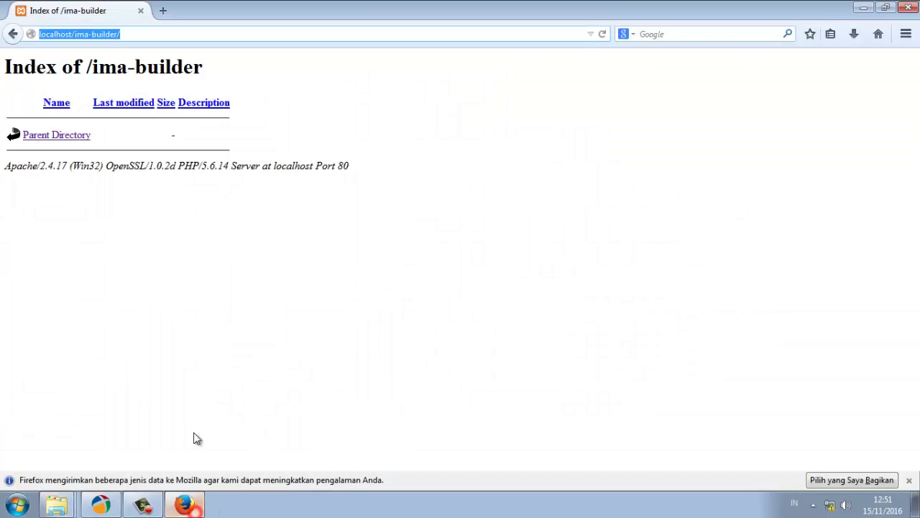
Reload localhost/ima-builder and scroll the Setup page to the writable directory checks
{"action": "left_click", "coordinate": [530, 170]}
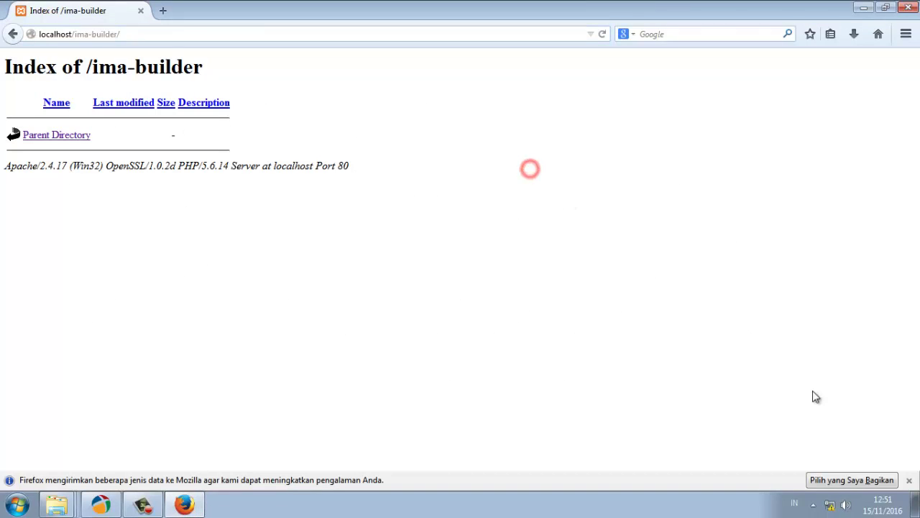
{"action": "left_click", "coordinate": [603, 35]}
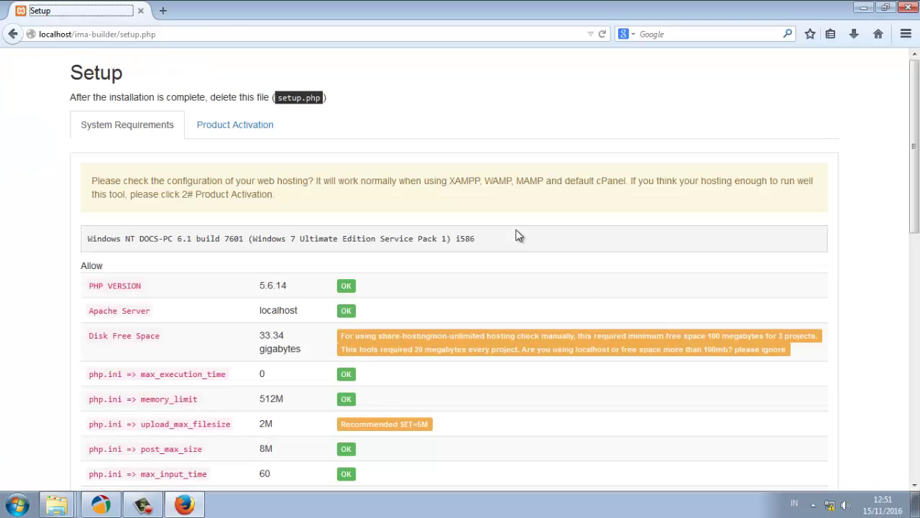
{"action": "scroll", "coordinate": [141, 221], "scroll_direction": "down", "scroll_amount": 10}
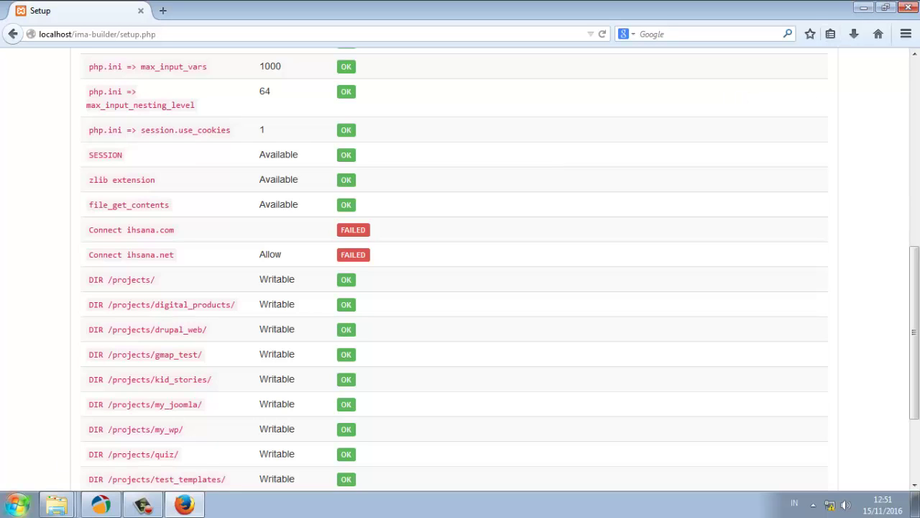
Minimize the browser and release folder windows and close the htdocs Explorer window
{"action": "left_click", "coordinate": [864, 7]}
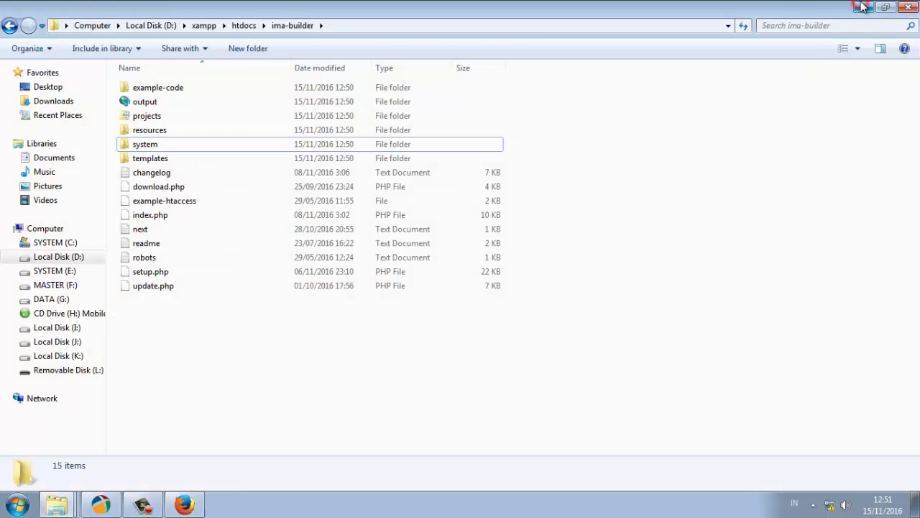
{"action": "left_click", "coordinate": [863, 8]}
{"action": "left_click", "coordinate": [862, 7]}
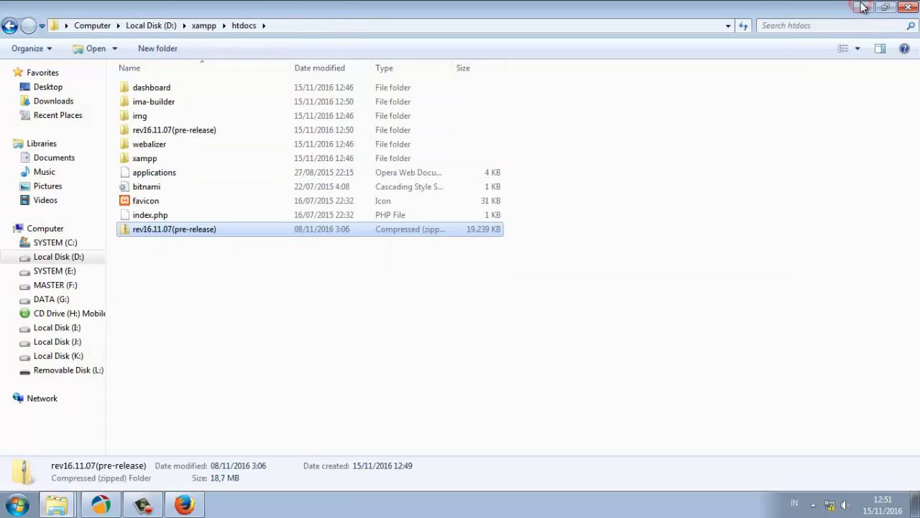
{"action": "left_click", "coordinate": [907, 8]}
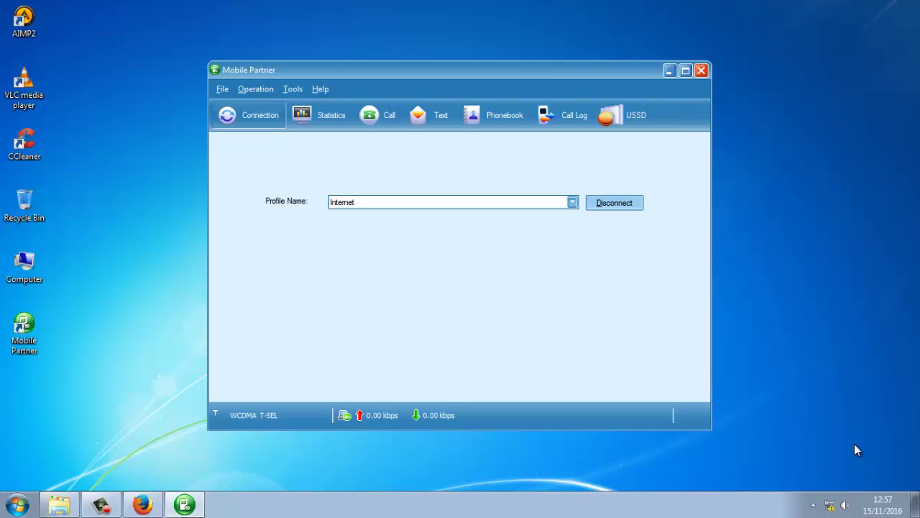
Dismiss the network location and AutoPlay prompts, then return to Firefox's Setup page
{"action": "key", "text": "Escape"}
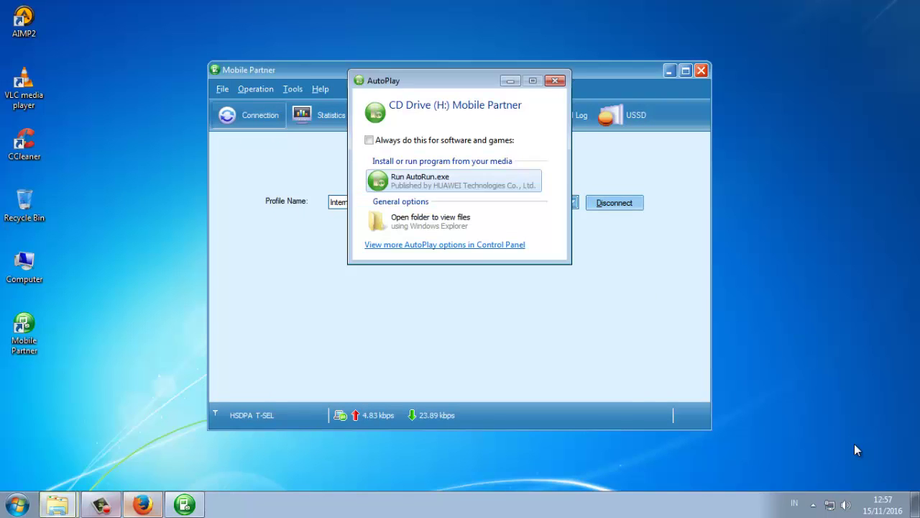
{"action": "key", "text": "Escape"}
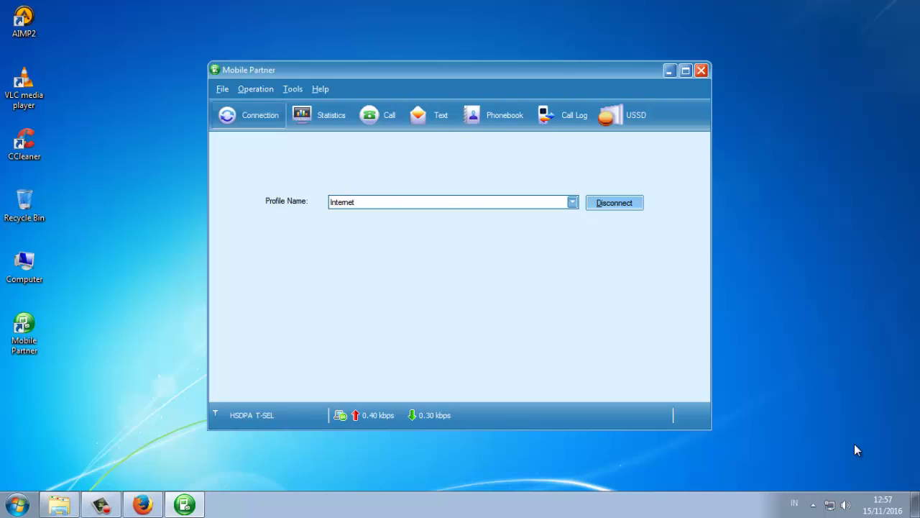
{"action": "key", "text": "alt+Tab"}
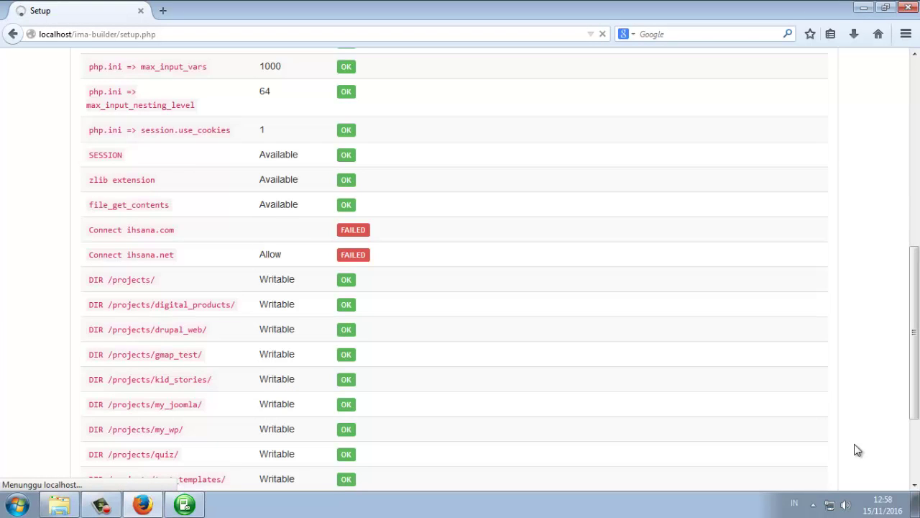
Review System Requirements to confirm the ihsana.com and ihsana.net checks are OK
{"action": "scroll", "coordinate": [858, 450], "scroll_direction": "up", "scroll_amount": 10}
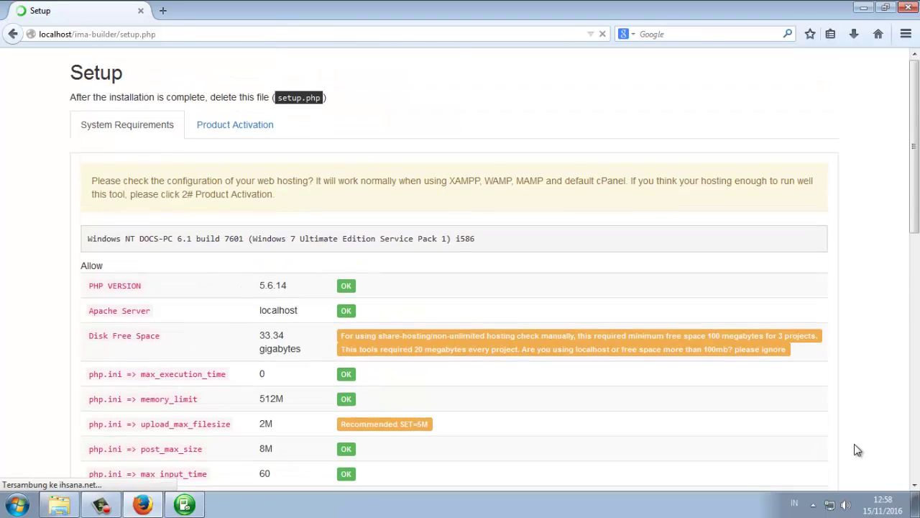
{"action": "scroll", "coordinate": [857, 450], "scroll_direction": "down", "scroll_amount": 6}
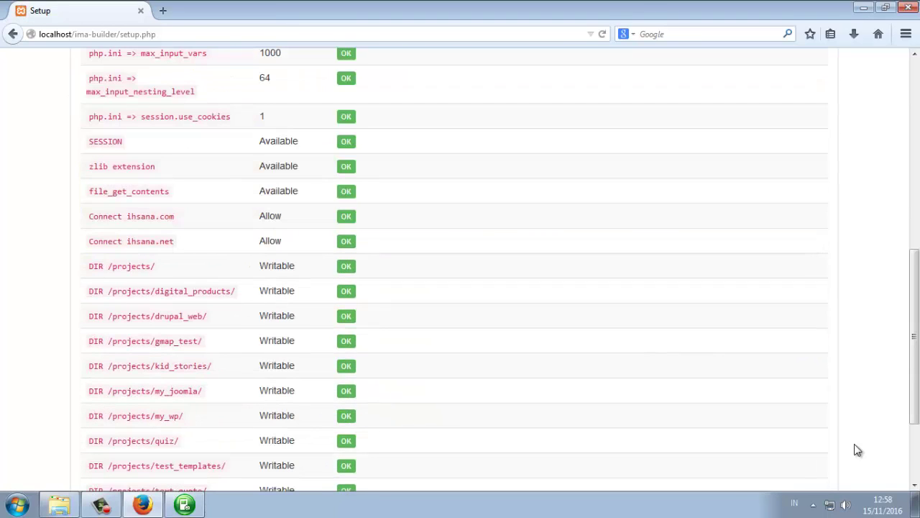
{"action": "scroll", "coordinate": [858, 450], "scroll_direction": "down", "scroll_amount": 1}
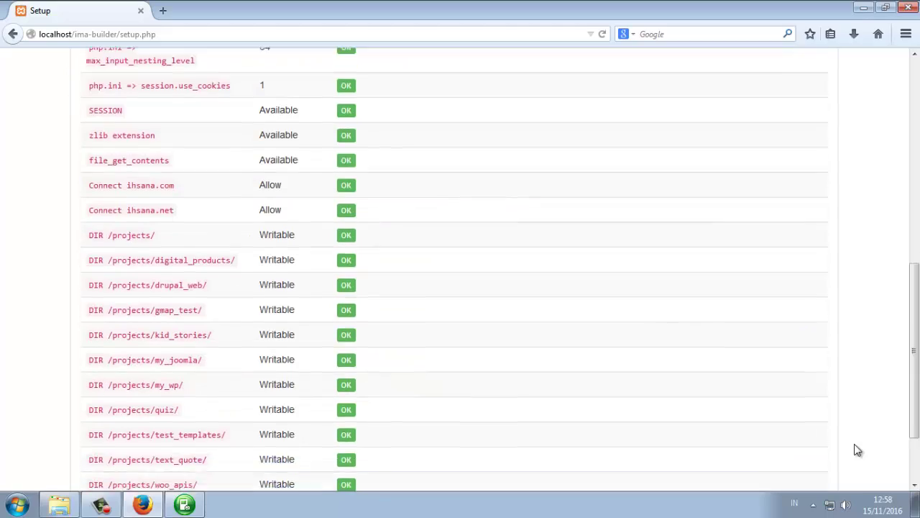
{"action": "scroll", "coordinate": [858, 450], "scroll_direction": "up", "scroll_amount": 4}
{"action": "scroll", "coordinate": [858, 450], "scroll_direction": "down", "scroll_amount": 5}
{"action": "scroll", "coordinate": [858, 450], "scroll_direction": "up", "scroll_amount": 10}
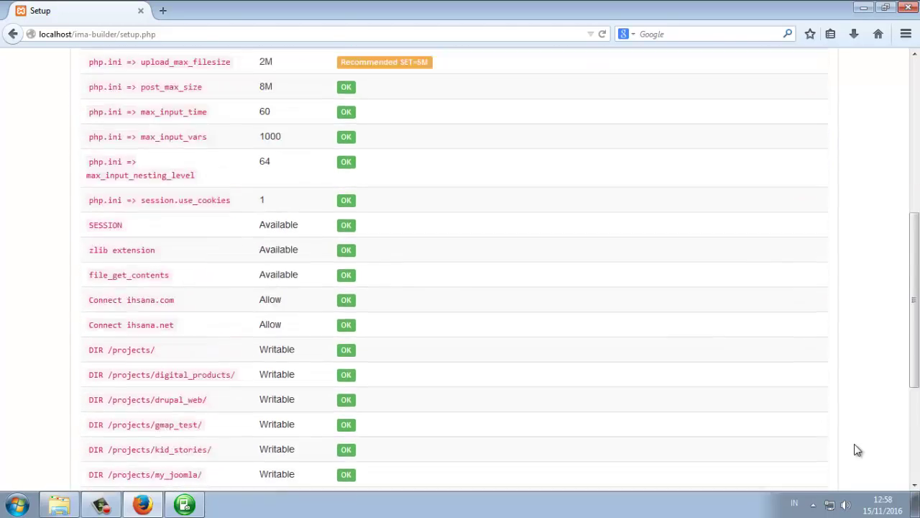
{"action": "key", "text": "Tab"}
Enter the market username, e-mail and Envato purchase code in Product Activation, then Register
{"action": "key", "text": "Return"}
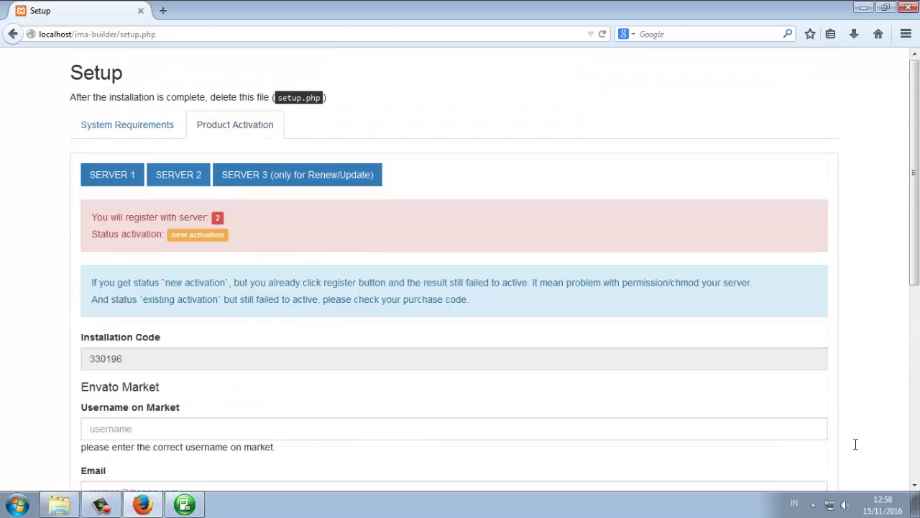
{"action": "scroll", "coordinate": [857, 450], "scroll_direction": "down", "scroll_amount": 5}
{"action": "scroll", "coordinate": [857, 450], "scroll_direction": "up", "scroll_amount": 2}
{"action": "key", "text": "Tab"}
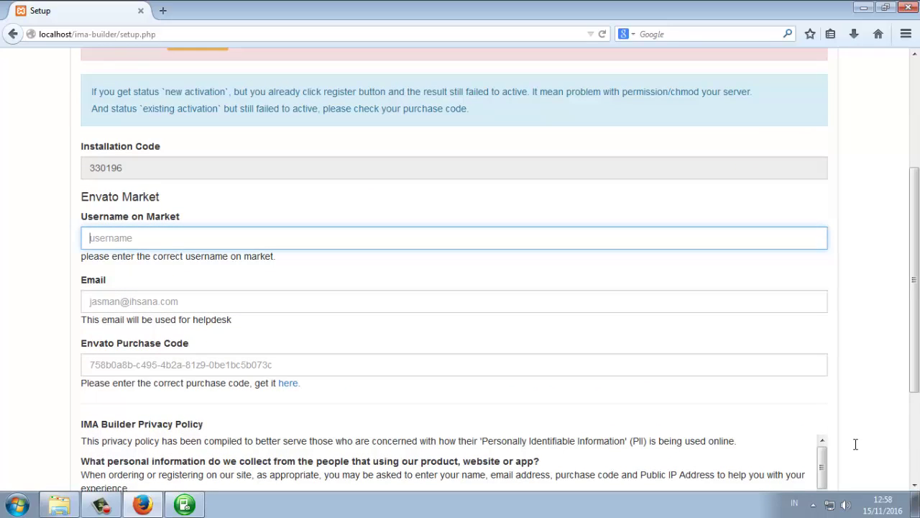
{"action": "type", "text": "jasman"}
{"action": "key", "text": "Tab"}
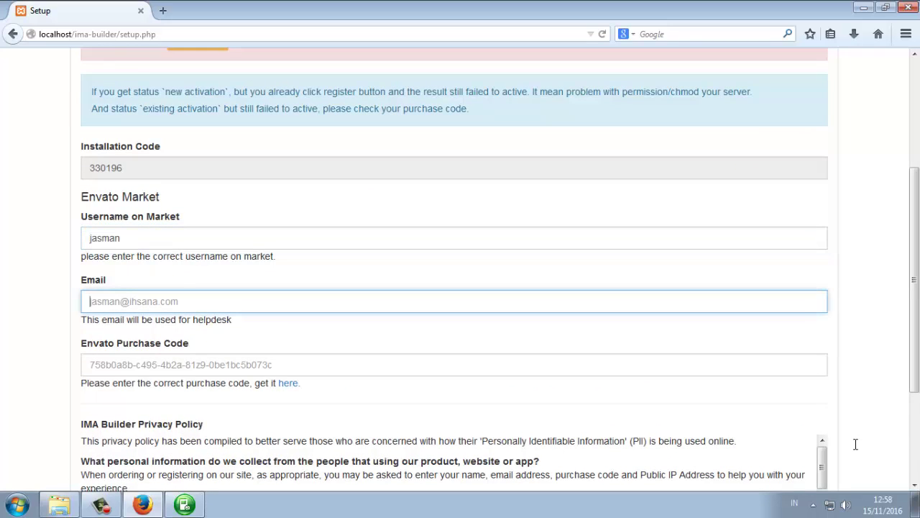
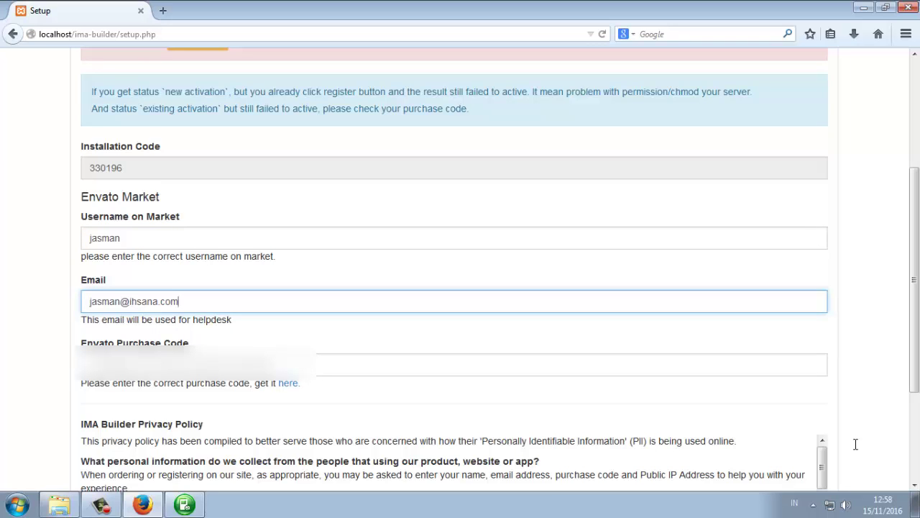
{"action": "key", "text": "Tab"}
{"action": "scroll", "coordinate": [855, 443], "scroll_direction": "down", "scroll_amount": 4}
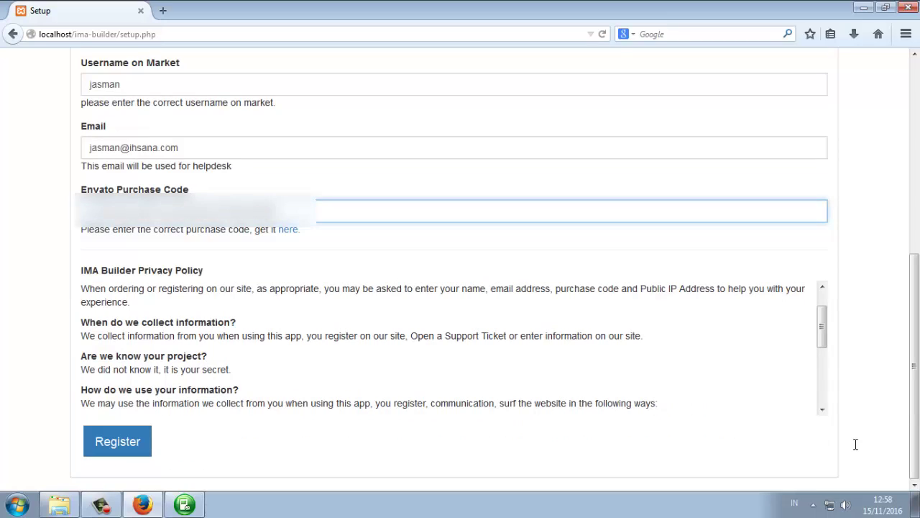
{"action": "left_click", "coordinate": [857, 450]}
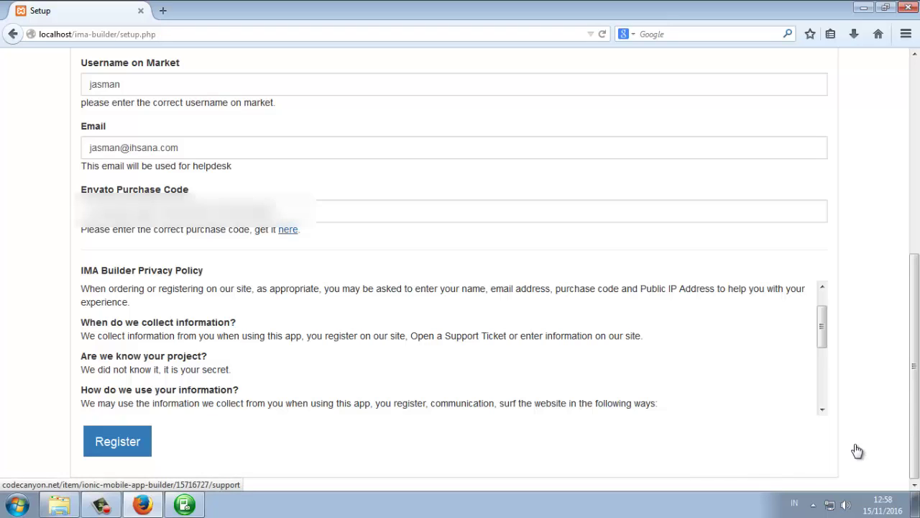
{"action": "key", "text": "Tab"}
{"action": "key", "text": "Return"}
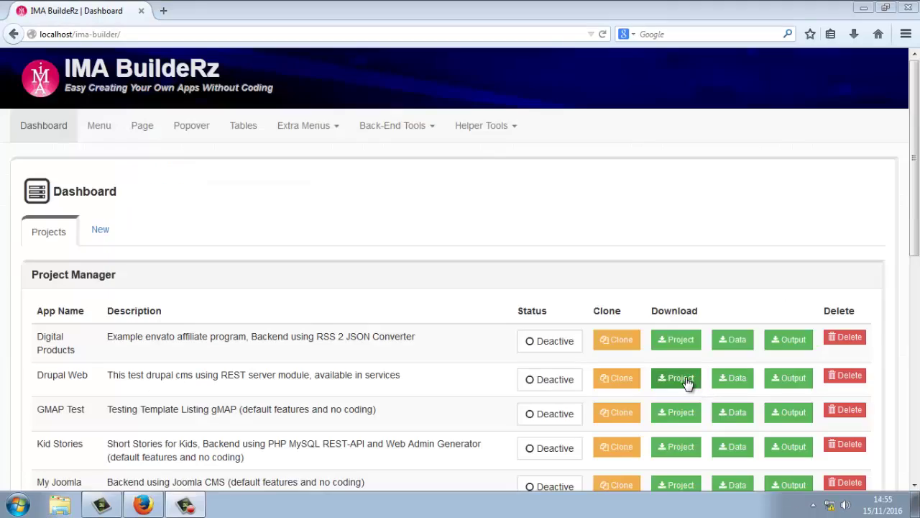
Reset the Project Manager list and load Test Templates as the active project
{"action": "scroll", "coordinate": [918, 306], "scroll_direction": "down", "scroll_amount": 7}
{"action": "scroll", "coordinate": [918, 307], "scroll_direction": "down", "scroll_amount": 3}
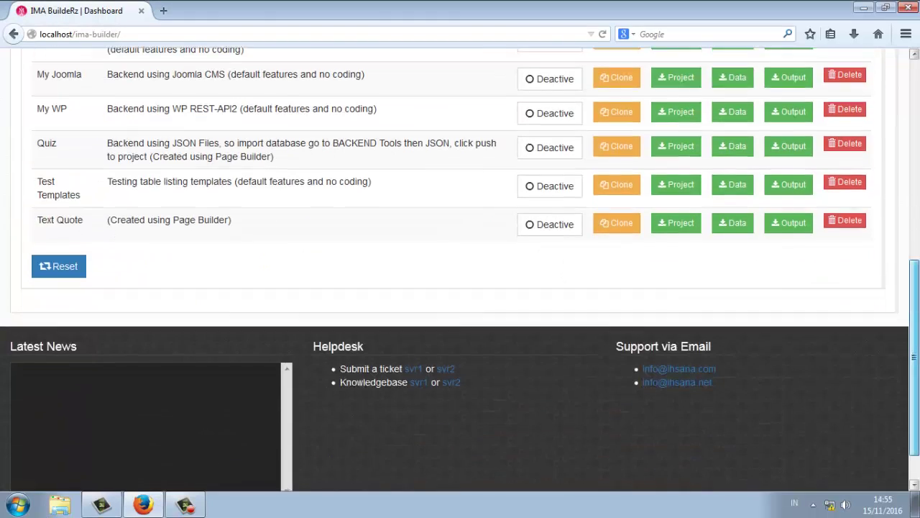
{"action": "scroll", "coordinate": [918, 306], "scroll_direction": "up", "scroll_amount": 5}
{"action": "scroll", "coordinate": [917, 301], "scroll_direction": "down", "scroll_amount": 5}
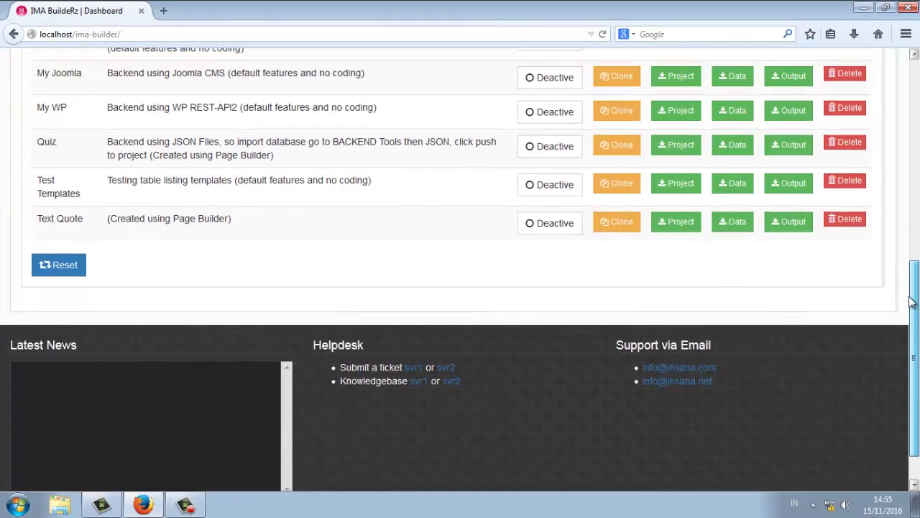
{"action": "scroll", "coordinate": [918, 301], "scroll_direction": "up", "scroll_amount": 5}
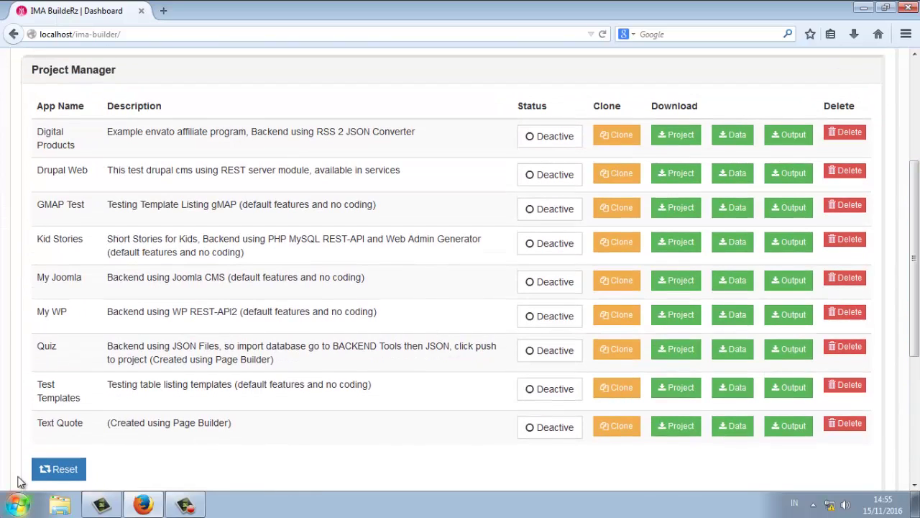
{"action": "left_click", "coordinate": [60, 478]}
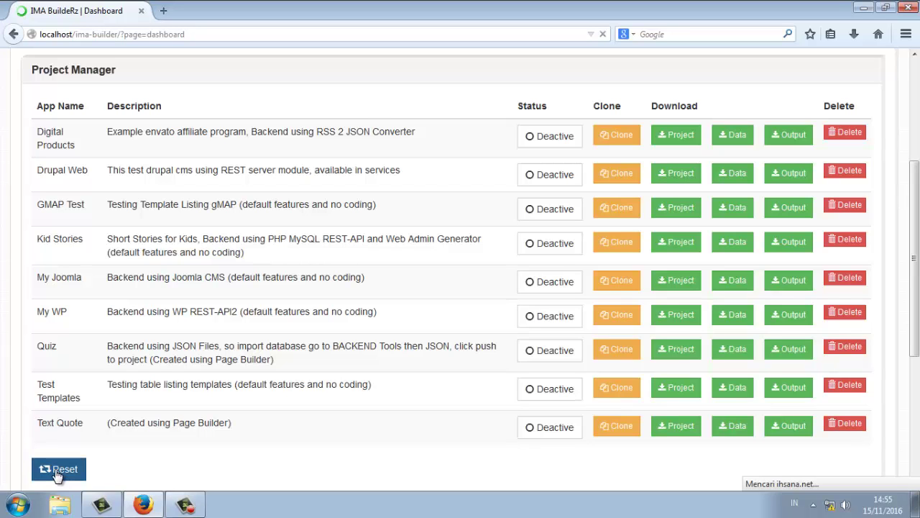
{"action": "scroll", "coordinate": [897, 257], "scroll_direction": "down", "scroll_amount": 4}
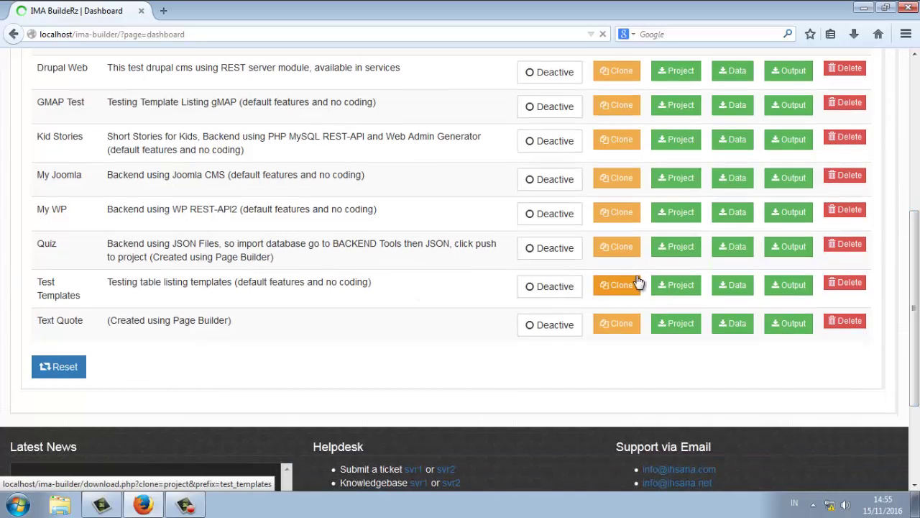
{"action": "left_click", "coordinate": [544, 287]}
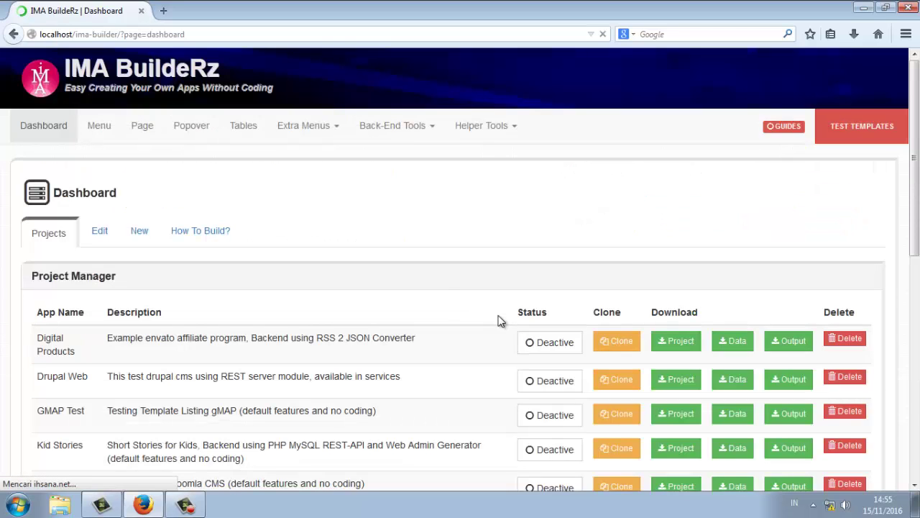
Go to the Menu settings page listing 11 Side Menus menus
{"action": "left_click", "coordinate": [104, 129]}
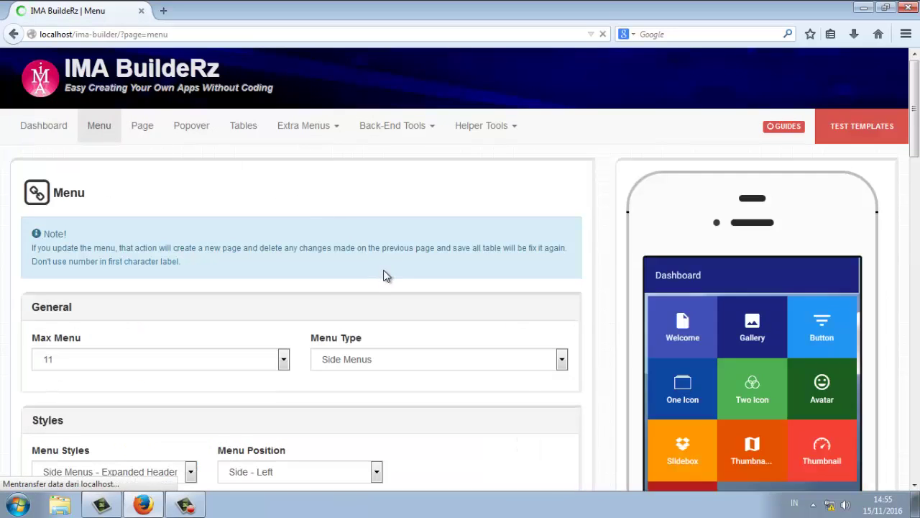
{"action": "scroll", "coordinate": [422, 297], "scroll_direction": "down", "scroll_amount": 4}
{"action": "scroll", "coordinate": [697, 301], "scroll_direction": "up", "scroll_amount": 3}
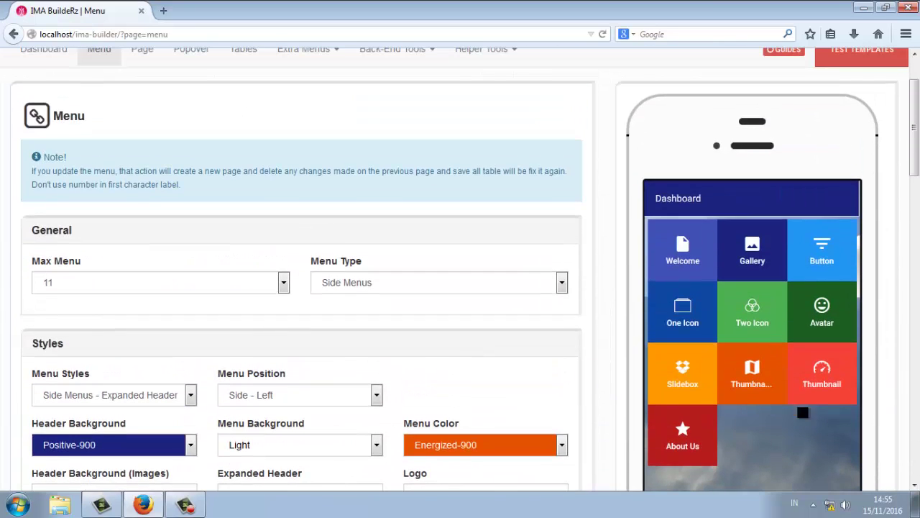
{"action": "scroll", "coordinate": [760, 334], "scroll_direction": "down", "scroll_amount": 1}
{"action": "scroll", "coordinate": [759, 334], "scroll_direction": "up", "scroll_amount": 2}
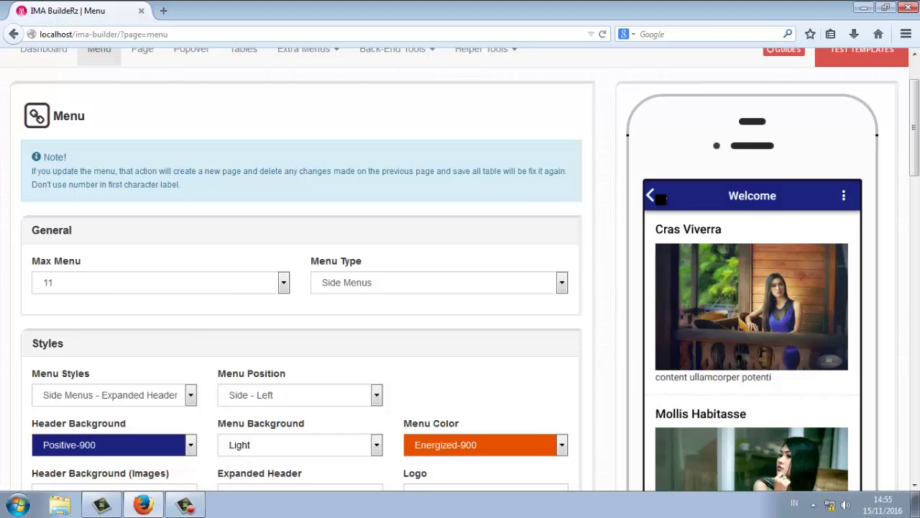
Return the phone preview to the Dashboard grid, then open and close its side menu
{"action": "left_click", "coordinate": [660, 199]}
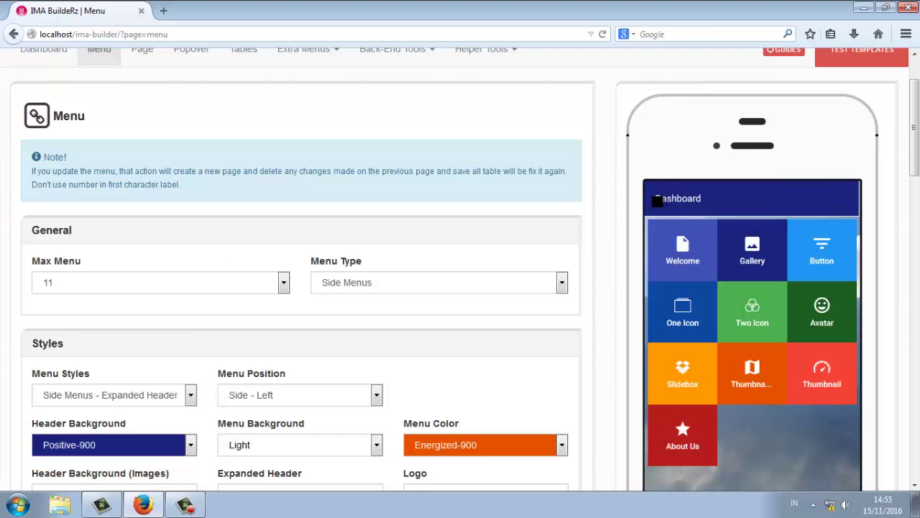
{"action": "left_click", "coordinate": [663, 198]}
{"action": "left_click", "coordinate": [758, 225]}
{"action": "scroll", "coordinate": [616, 232], "scroll_direction": "up", "scroll_amount": 2}
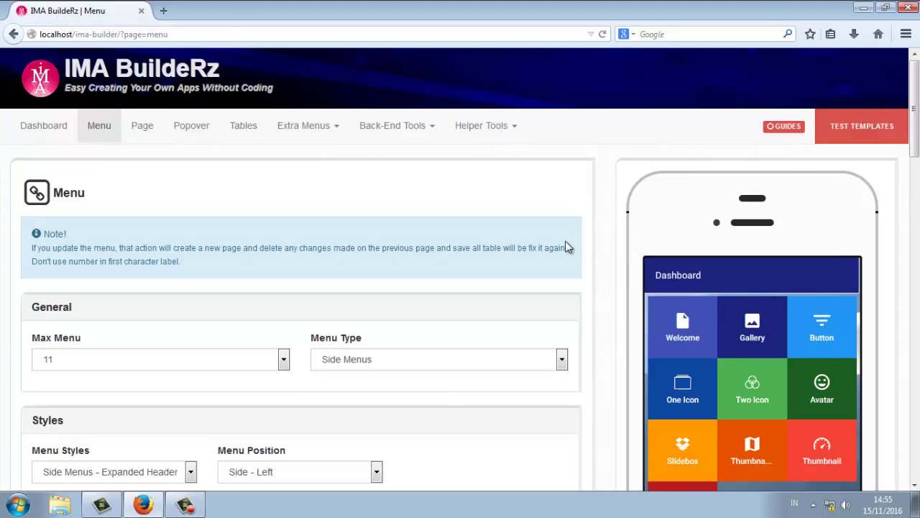